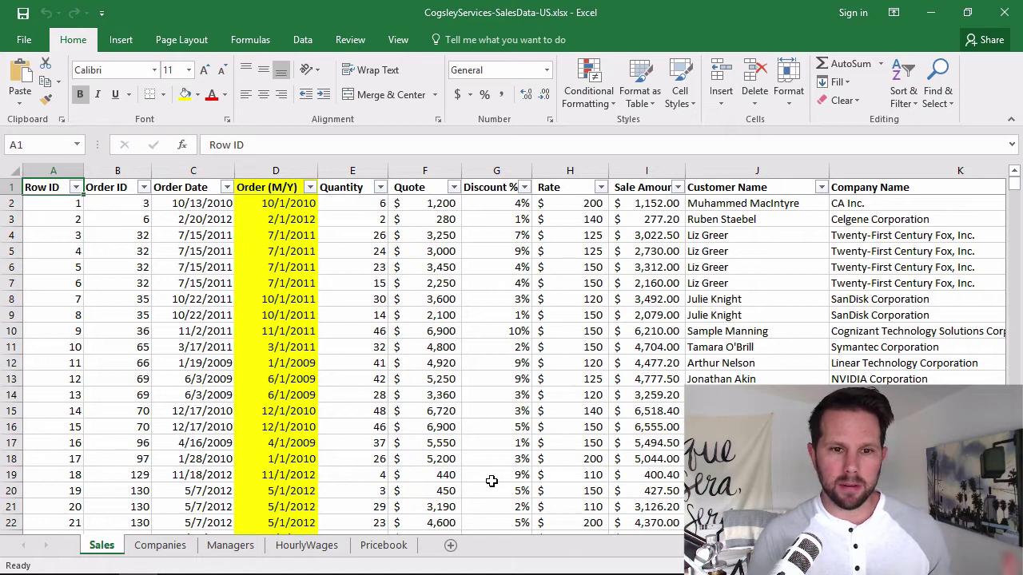
Examine the Customer Name column and the other field headers across the Sales sheet.
left_click(759, 188)
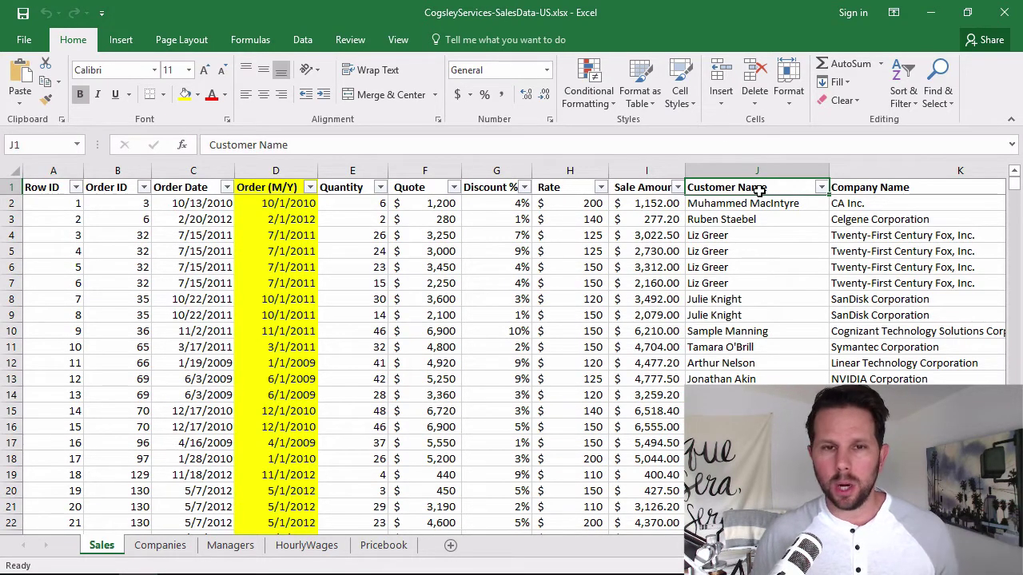
left_click(760, 183)
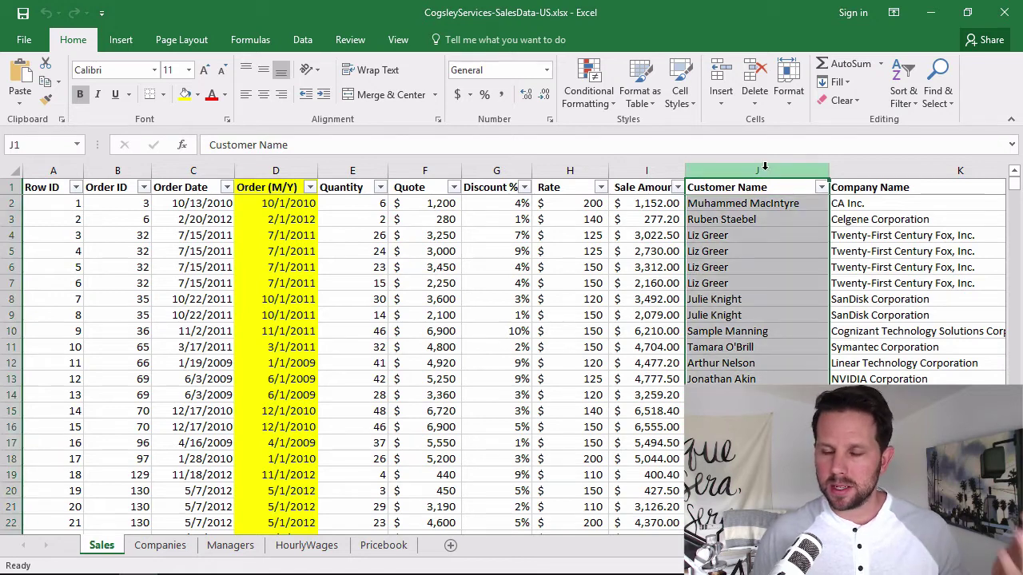
left_click(767, 205)
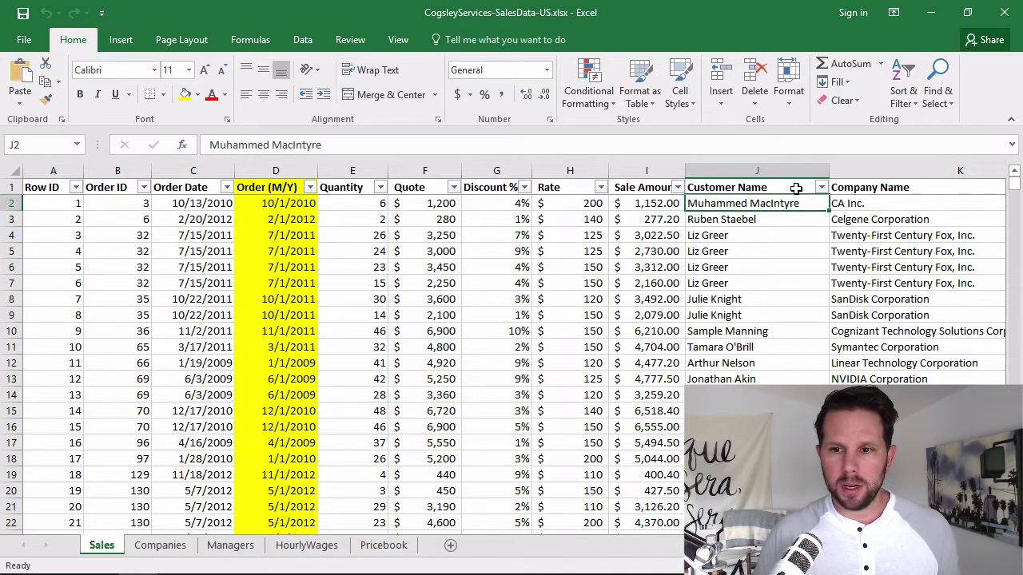
left_click(797, 188)
key("Right")
key("Right")
key("Right")
key("Right")
key("Right")
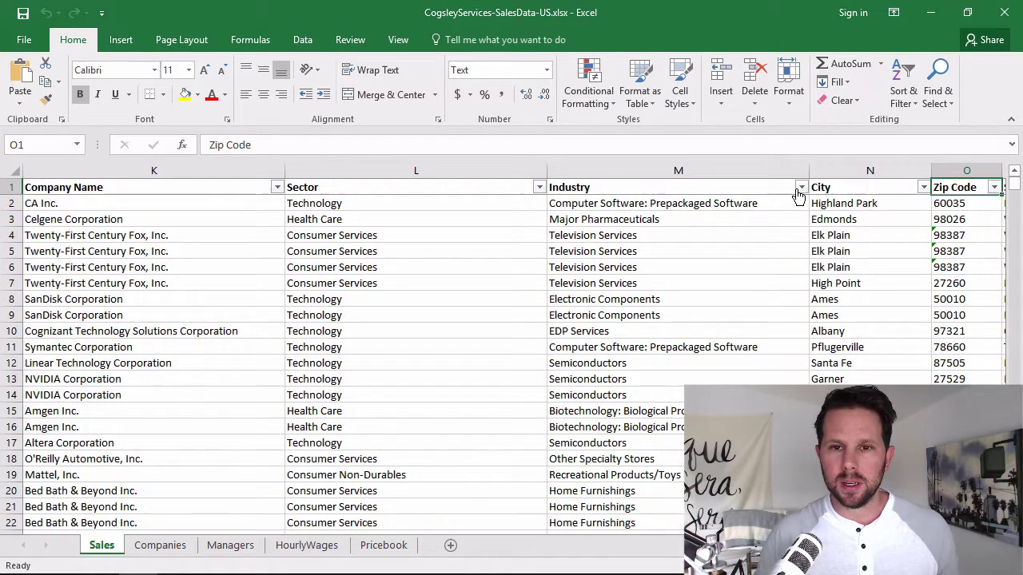
key("Right")
key("Right")
key("Right")
key("Right")
key("Right")
key("Left")
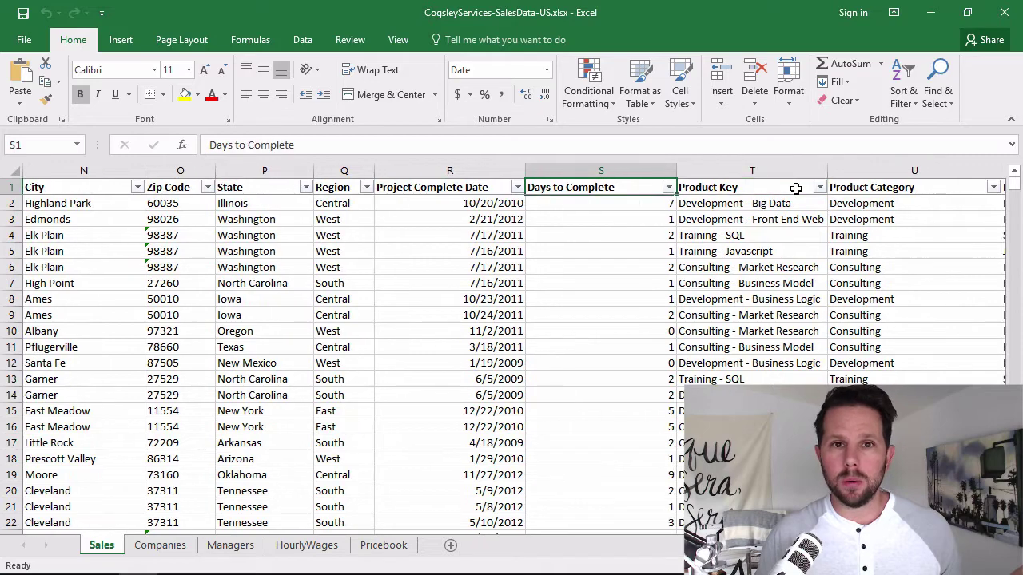
key("Left")
key("Left")
key("Left")
key("Left")
key("Left")
key("Left")
key("Left")
key("Left")
key("Left")
key("Left")
key("Left")
key("Left")
key("Left")
key("Left")
key("Left")
key("Left")
key("Left")
key("Left")
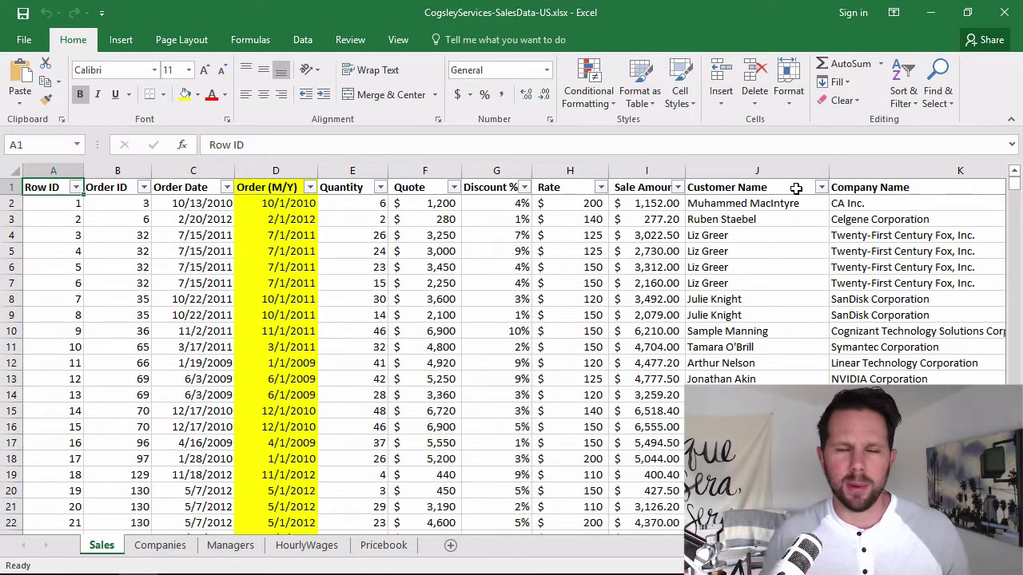
Collapse the ribbon and insert a blank row above the header row of the Sales sheet.
double_click(73, 42)
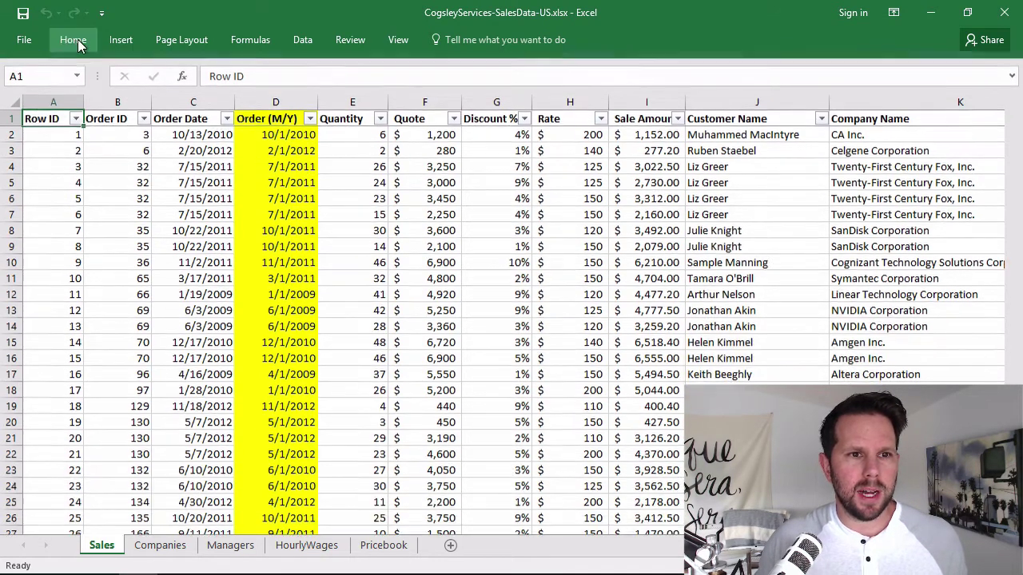
left_click(11, 118)
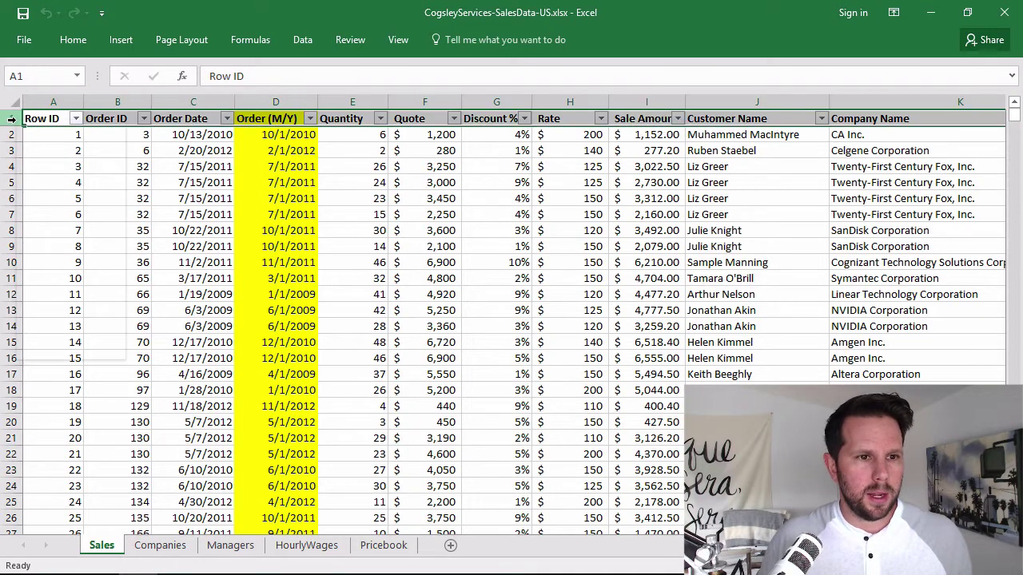
right_click(10, 118)
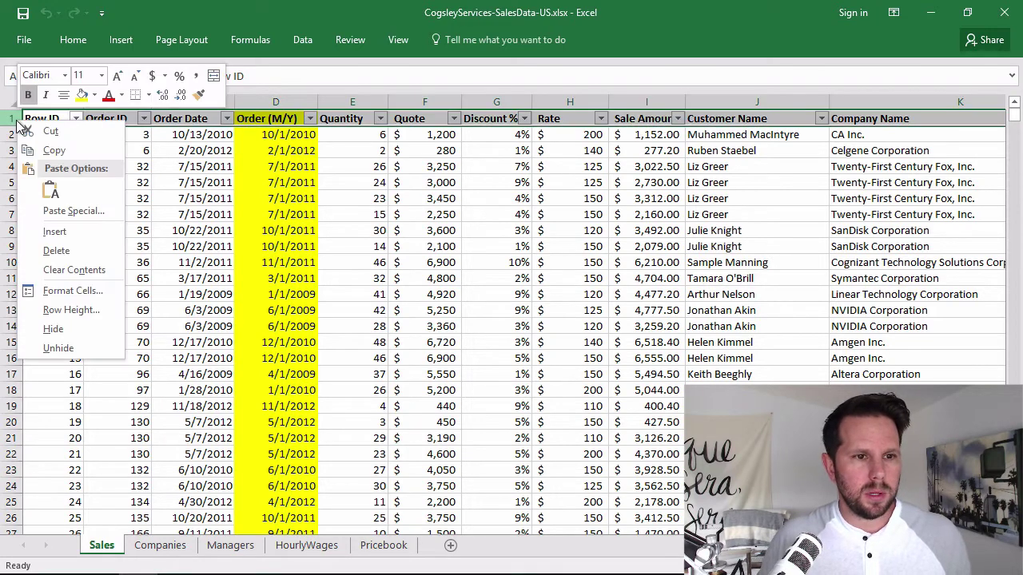
left_click(71, 232)
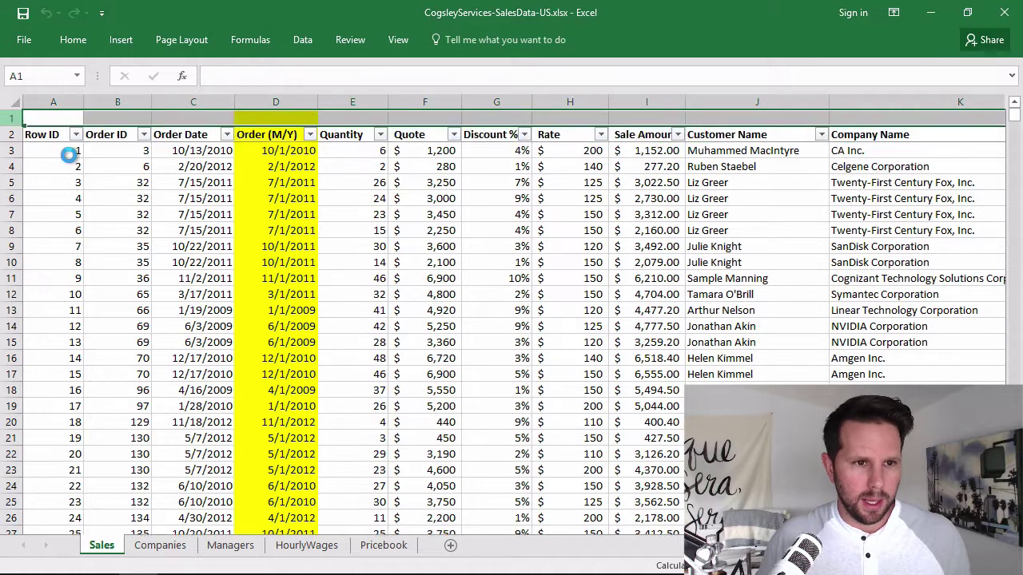
left_click(60, 120)
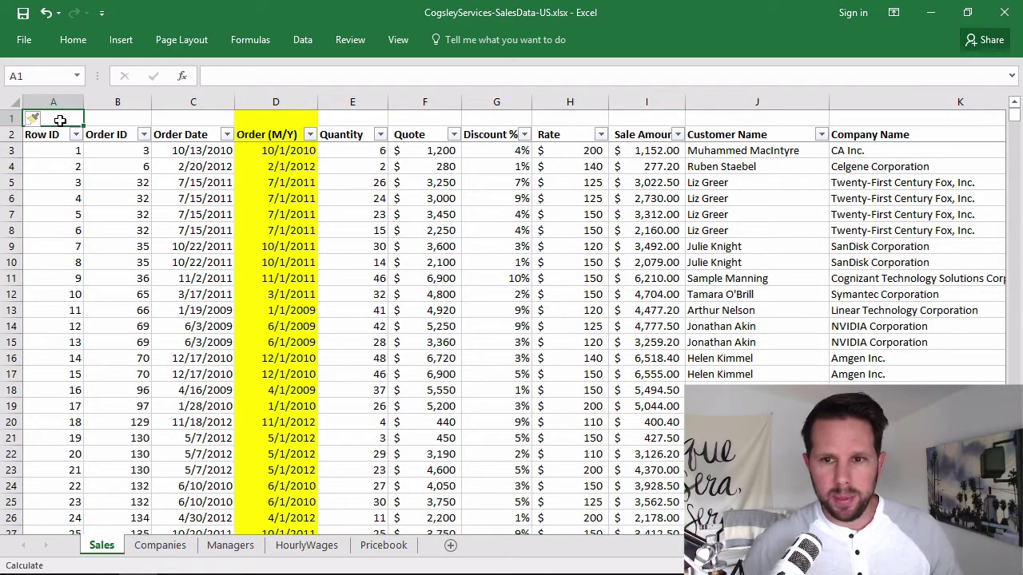
Enter the formula =MAX(LEN(J3:J8401)) in cell J1, above the Customer Name header.
left_click(733, 120)
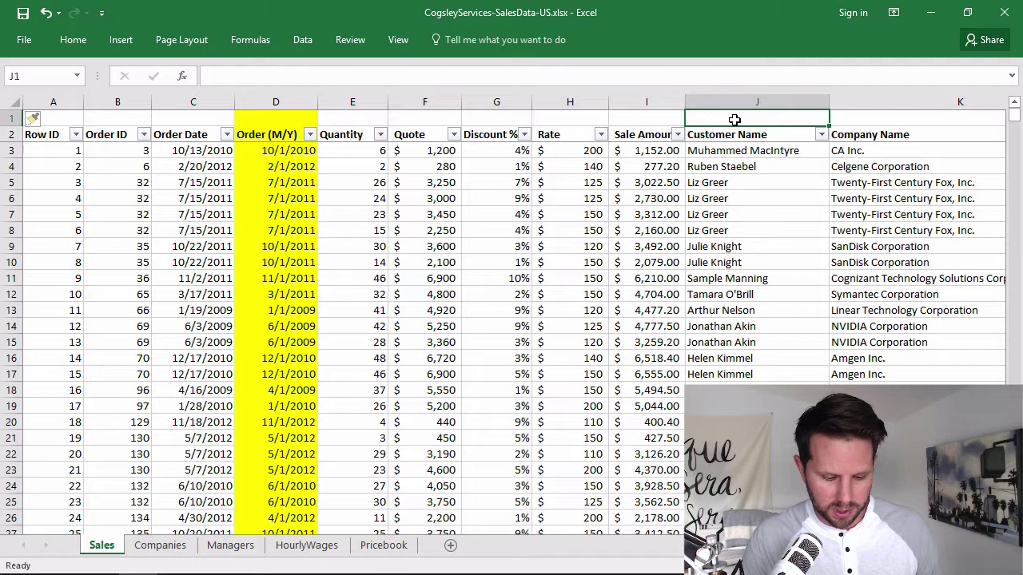
type("=")
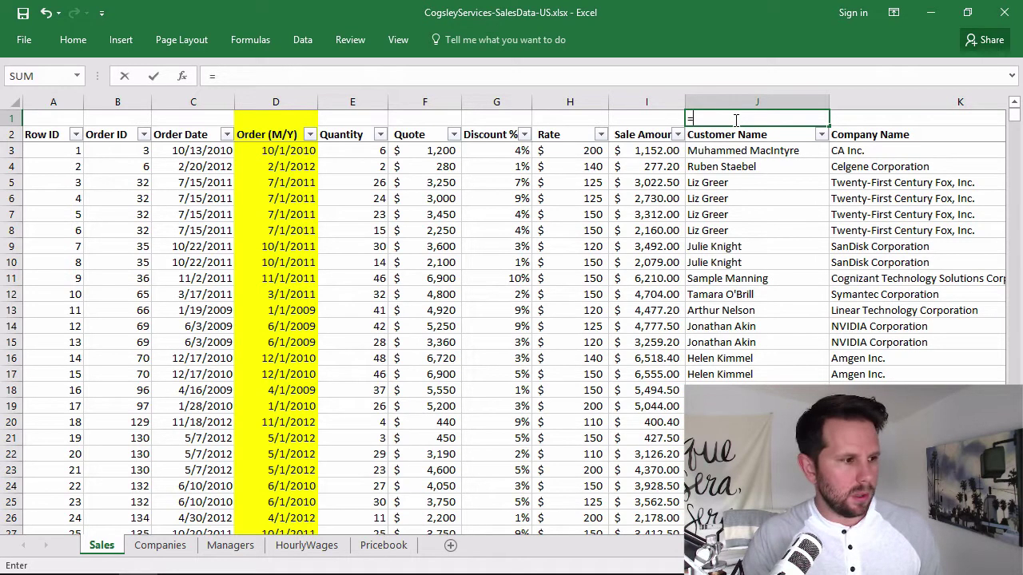
type("max(")
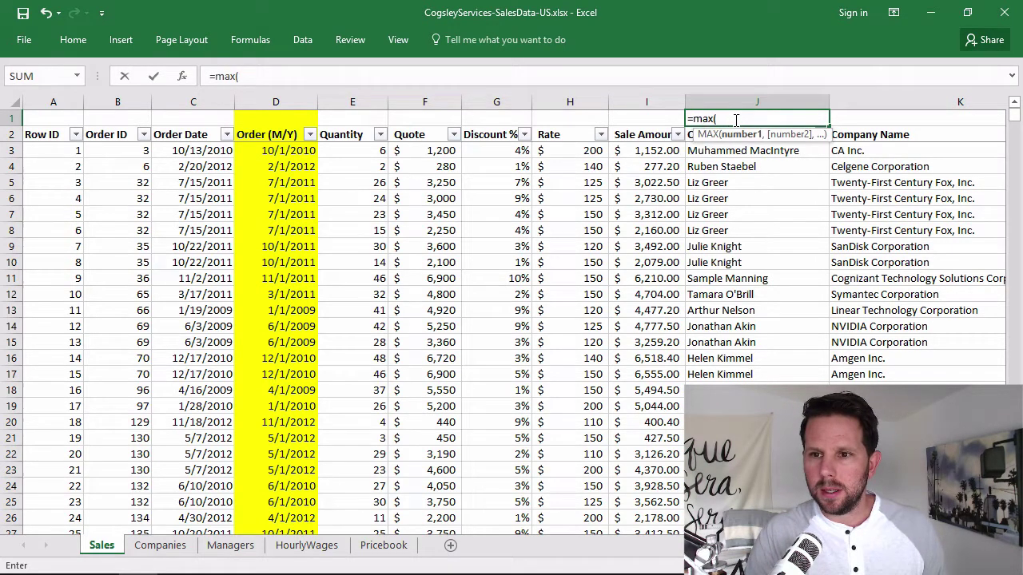
type("len(")
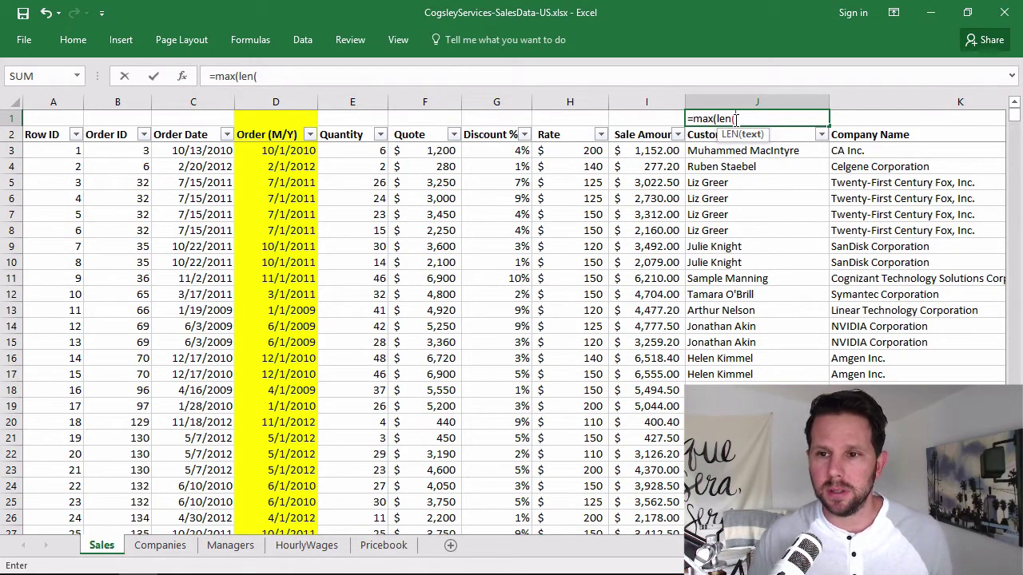
left_click(699, 137)
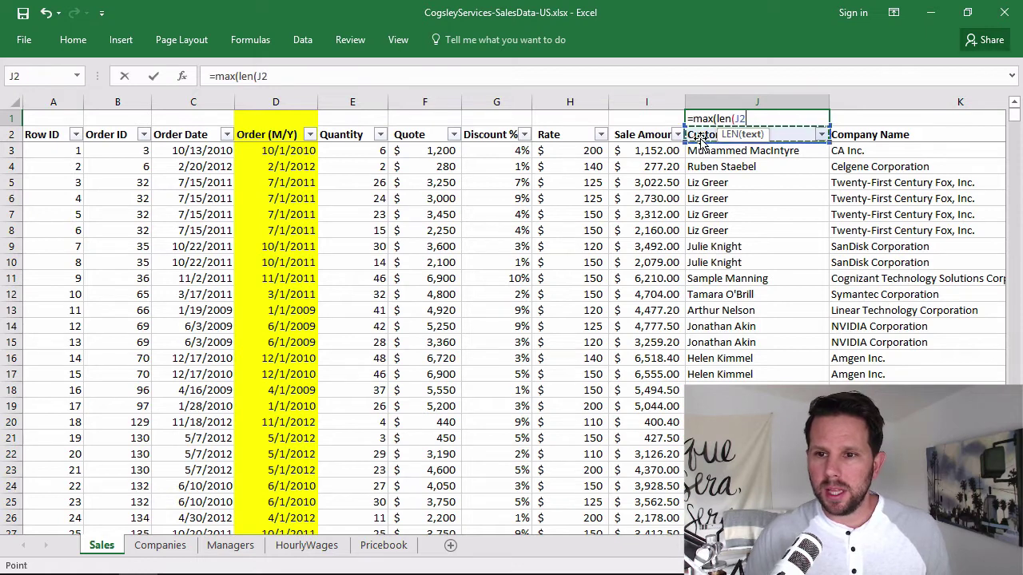
key("Down")
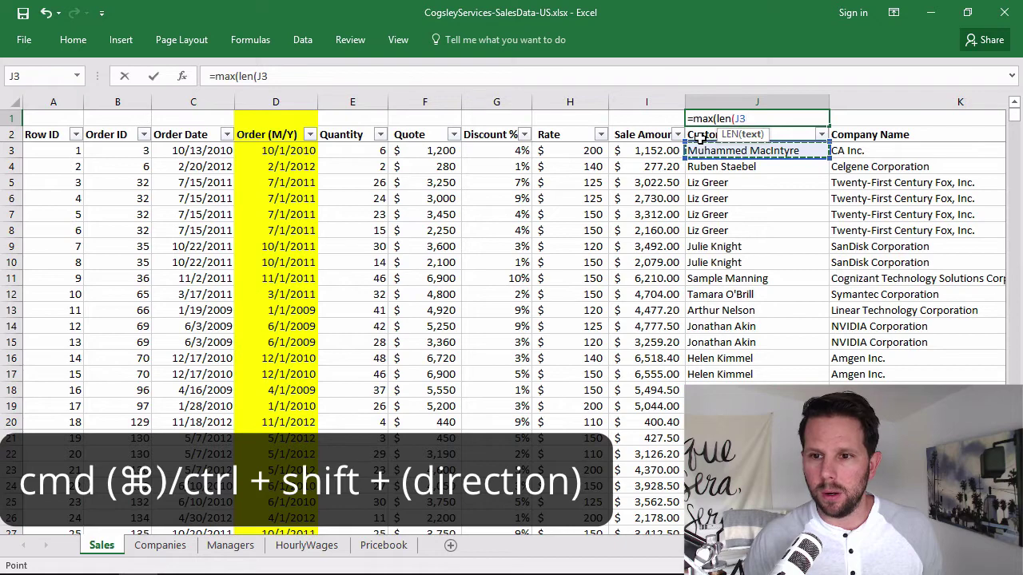
key("ctrl+shift+Down")
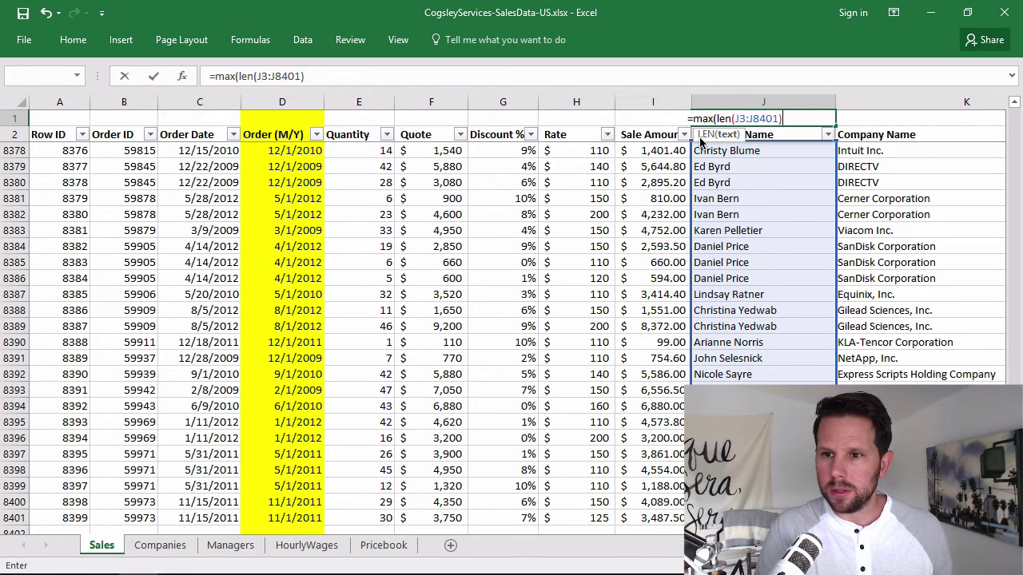
type(")")
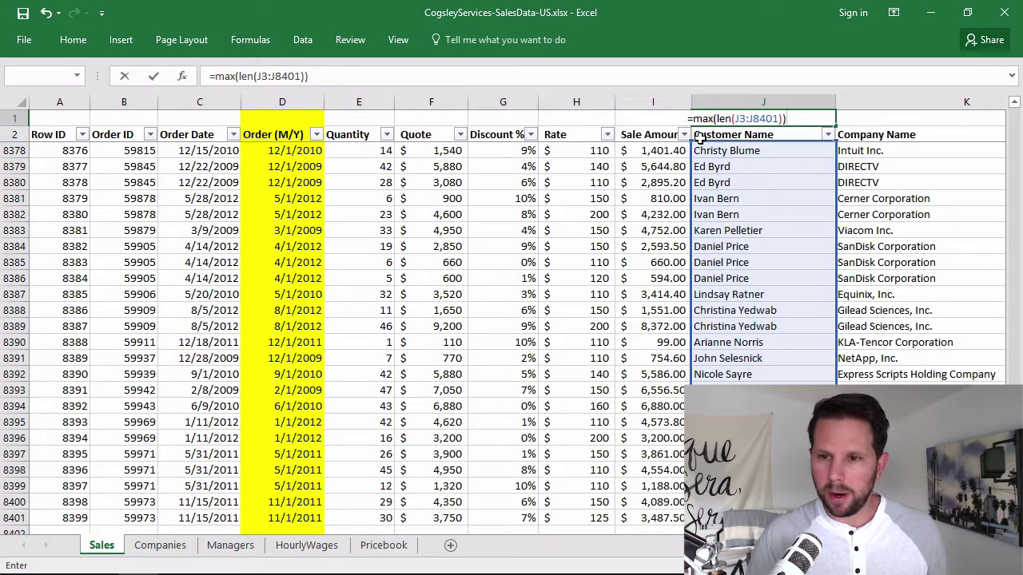
key("Return")
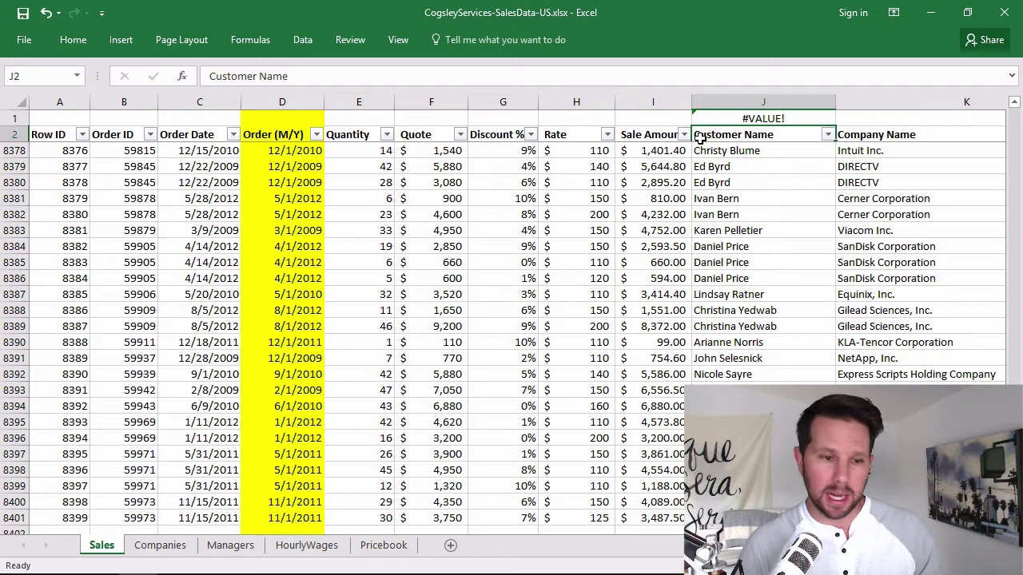
Convert the MAX(LEN()) formula in J1 into an array formula.
left_click(723, 118)
left_click(739, 76)
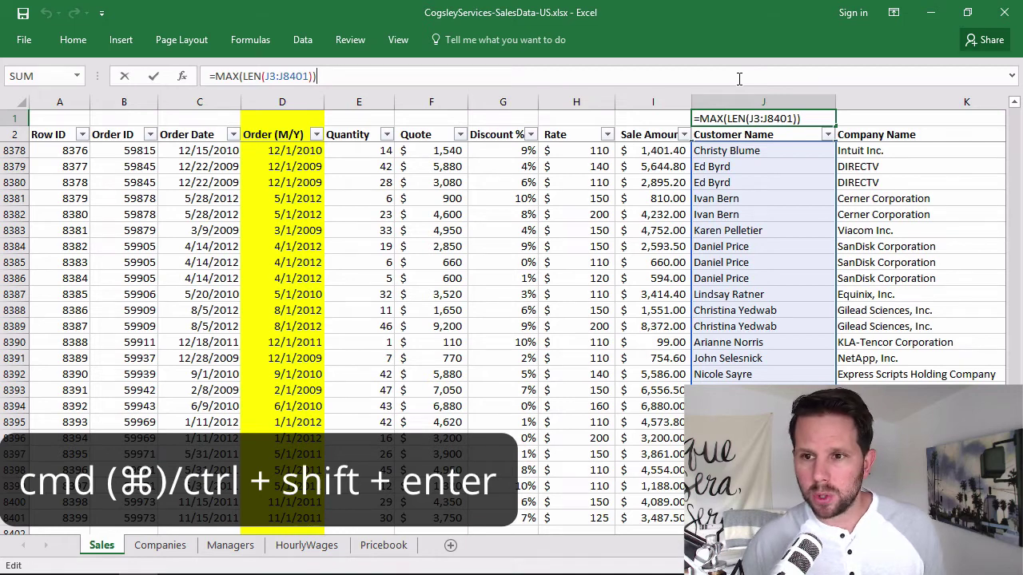
key("ctrl+shift+Return")
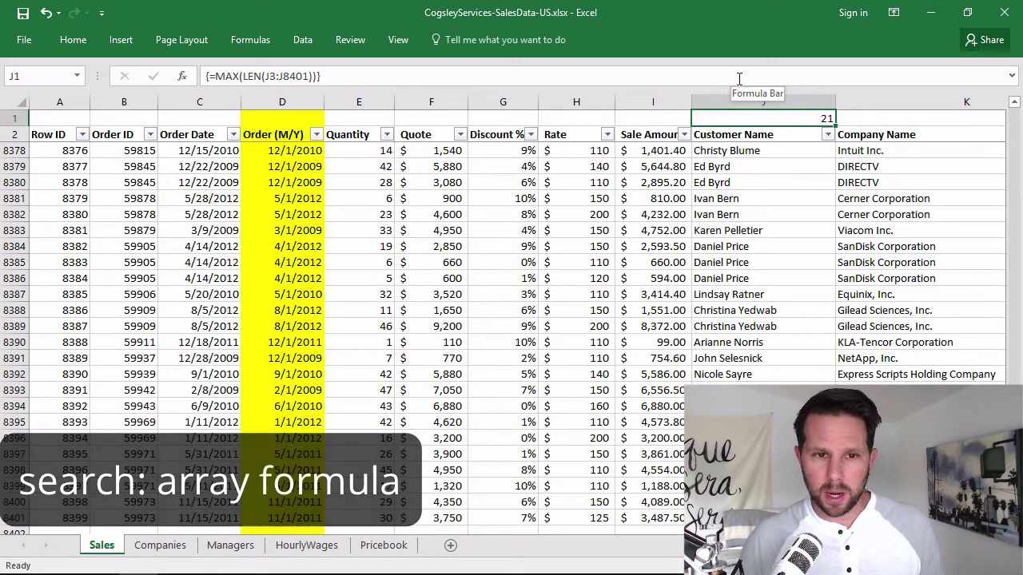
Copy the array formula from J1 into K1 through O1, above Company Name through Zip Code.
key("ctrl+c")
key("Right")
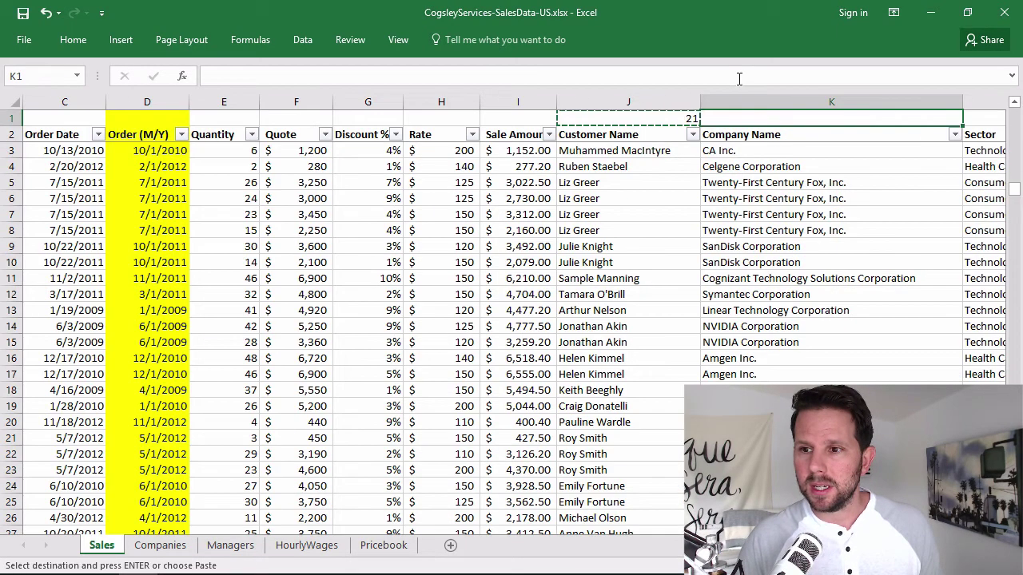
key("ctrl+v")
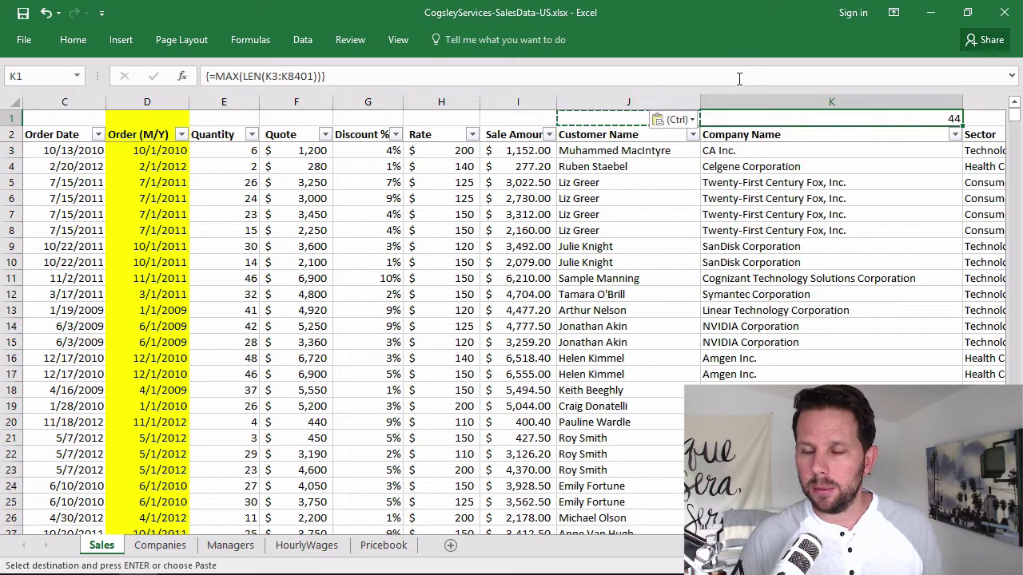
key("Right")
key("ctrl+v")
key("Right")
key("ctrl+v")
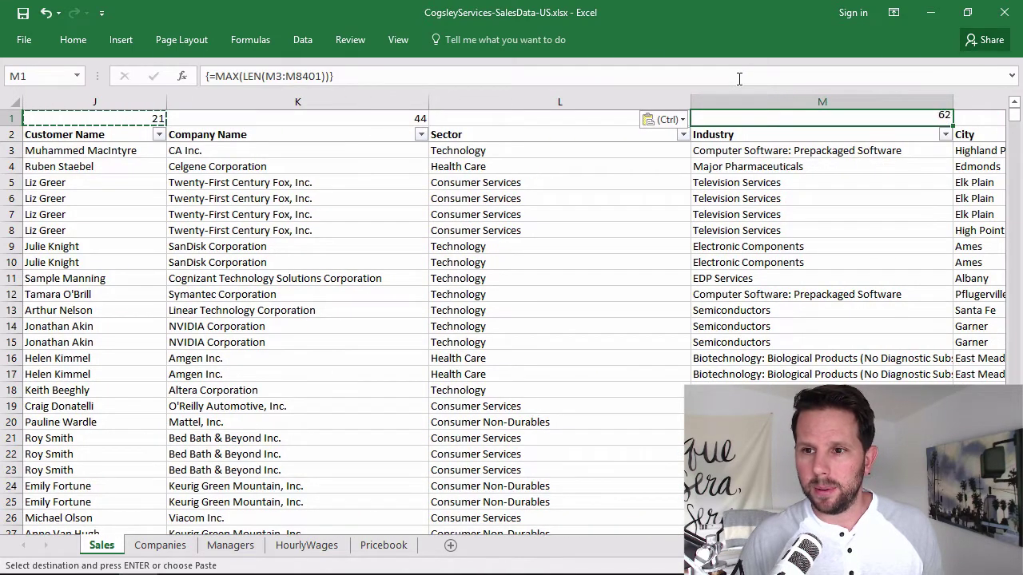
key("Right")
key("ctrl+v")
key("Right")
scroll(739, 78, "right", 2)
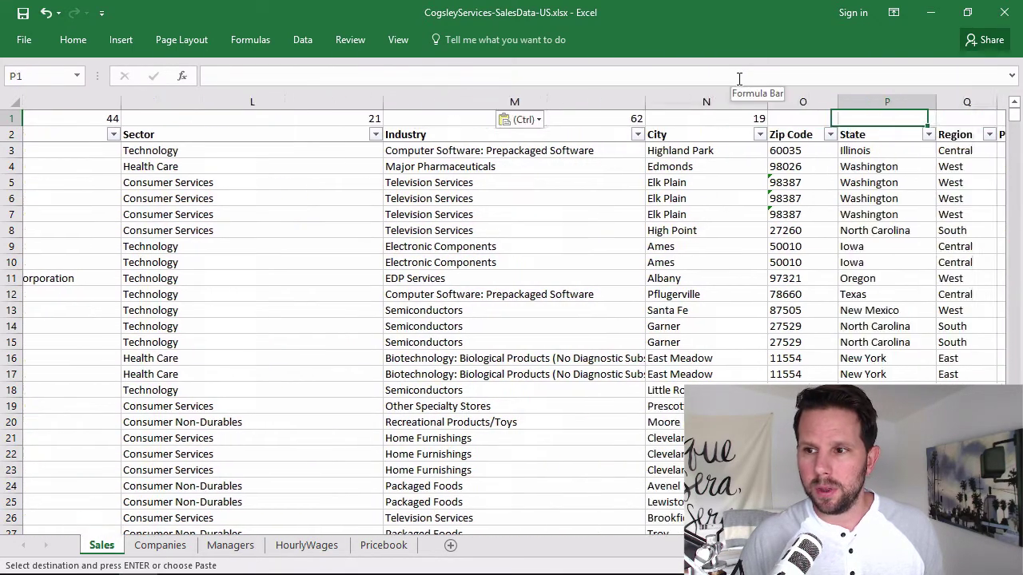
key("ctrl+v")
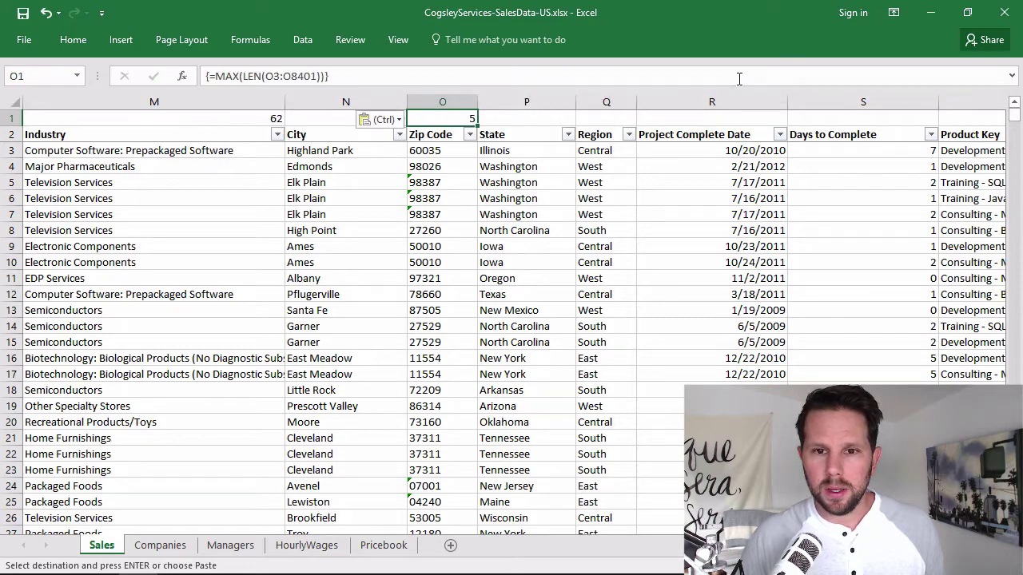
Paste the copied array formula across P1:AA1, above the State through Wage Margin columns.
key("Right")
key("Right")
key("Right")
key("ctrl+Right")
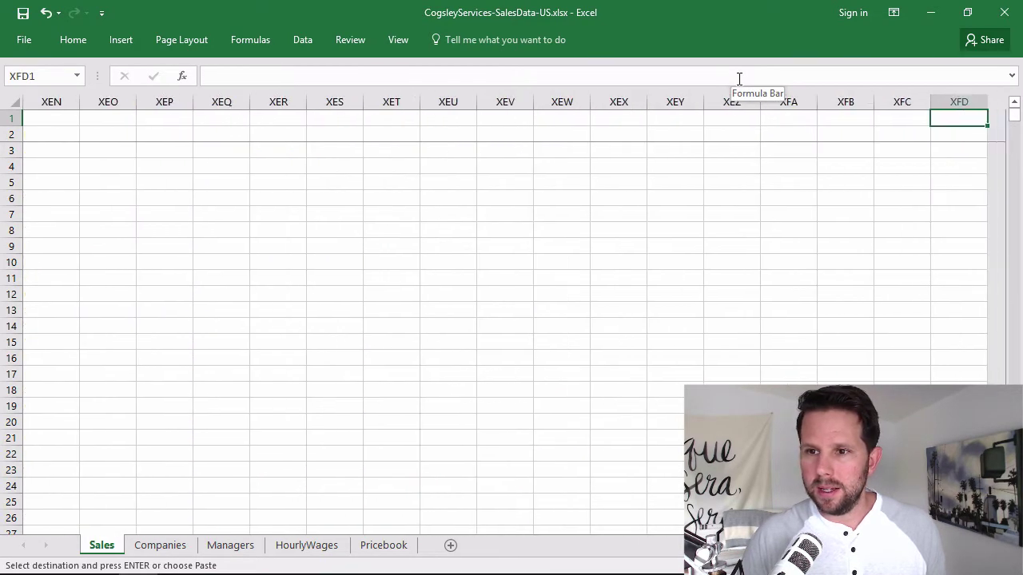
key("ctrl+Left")
key("Down")
key("ctrl+Right")
key("Up")
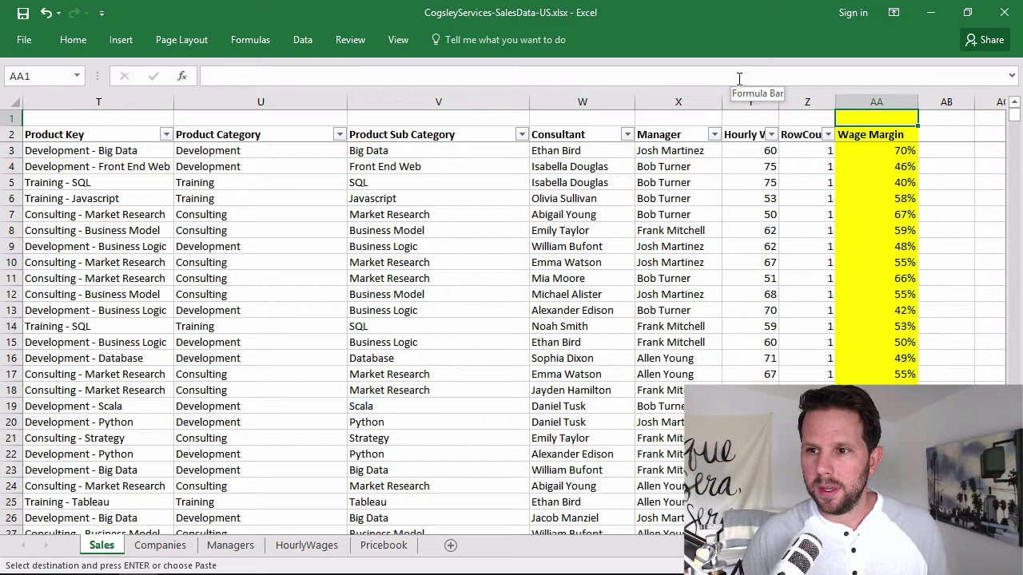
key("ctrl+shift+Left")
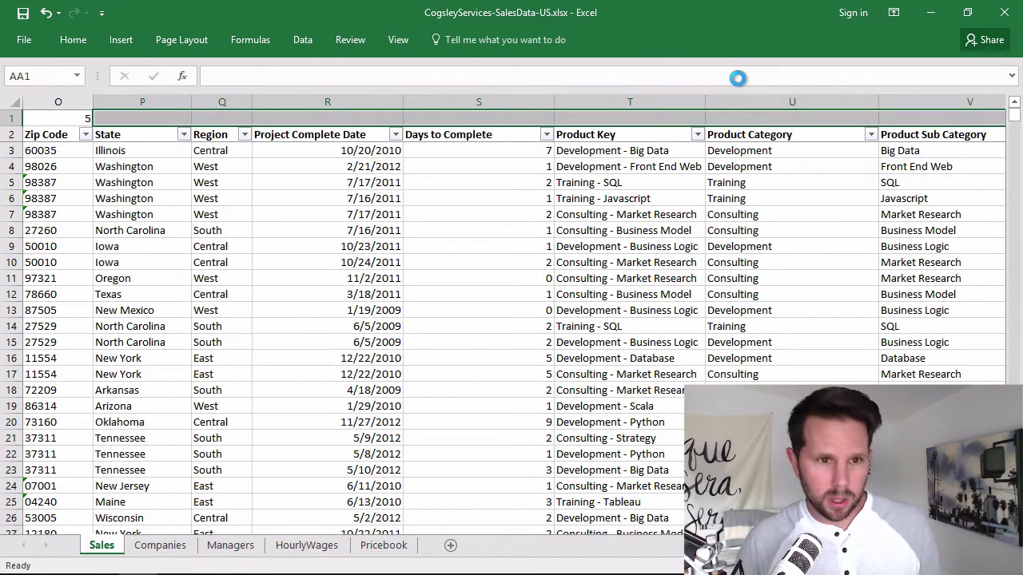
key("ctrl+v")
key("Left")
key("Right")
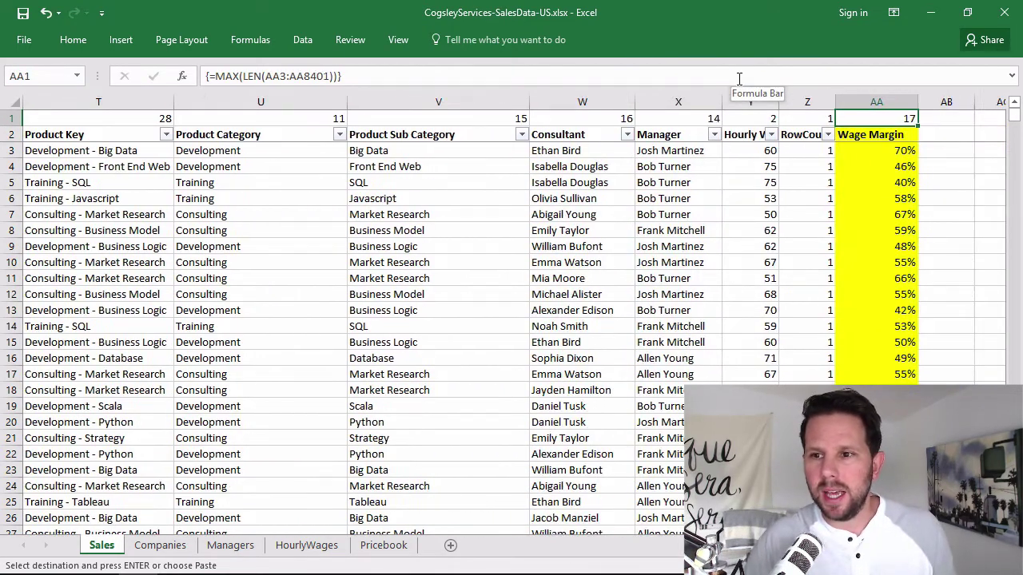
Paste the copied array formula across A1:I1, above the Row ID through Sale Amount columns.
key("Left")
key("Left")
key("Left")
key("Left")
key("Left")
key("Left")
key("Left")
key("Left")
key("Left")
key("Left")
key("Left")
key("Left")
key("Left")
key("Left")
key("Left")
key("Left")
key("Left")
key("Left")
key("Left")
key("Left")
key("Left")
key("Left")
key("Left")
key("Left")
key("Left")
key("Left")
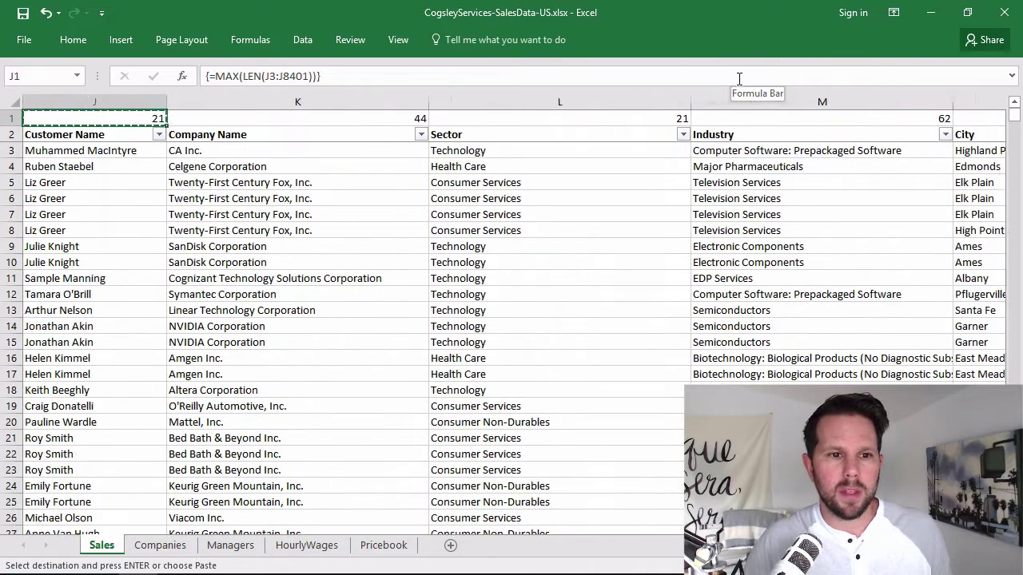
key("shift+Right")
key("shift+Right")
key("shift+Right")
key("shift+Right")
key("shift+Right")
key("shift+Right")
key("shift+Right")
key("shift+Right")
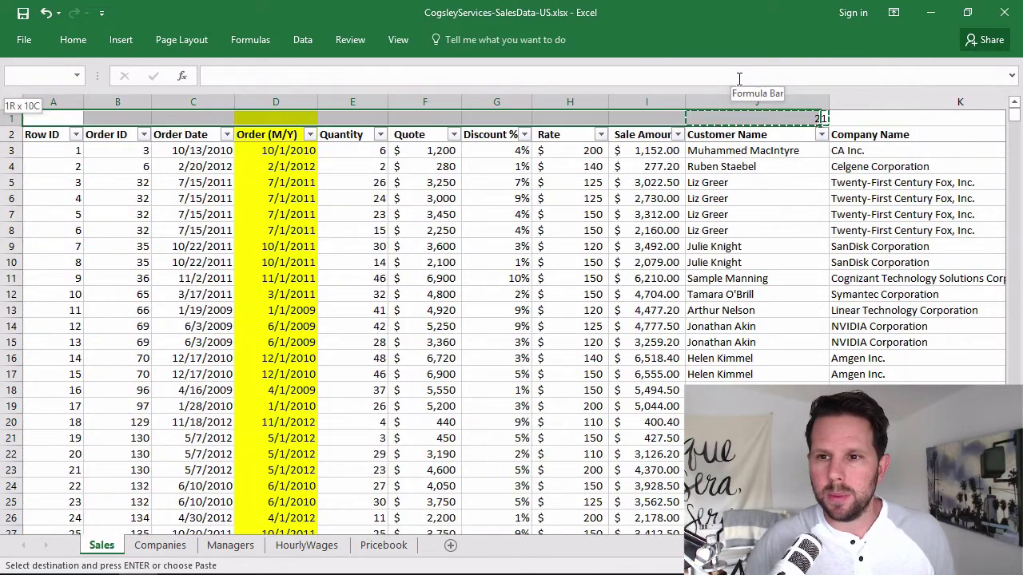
key("ctrl+v")
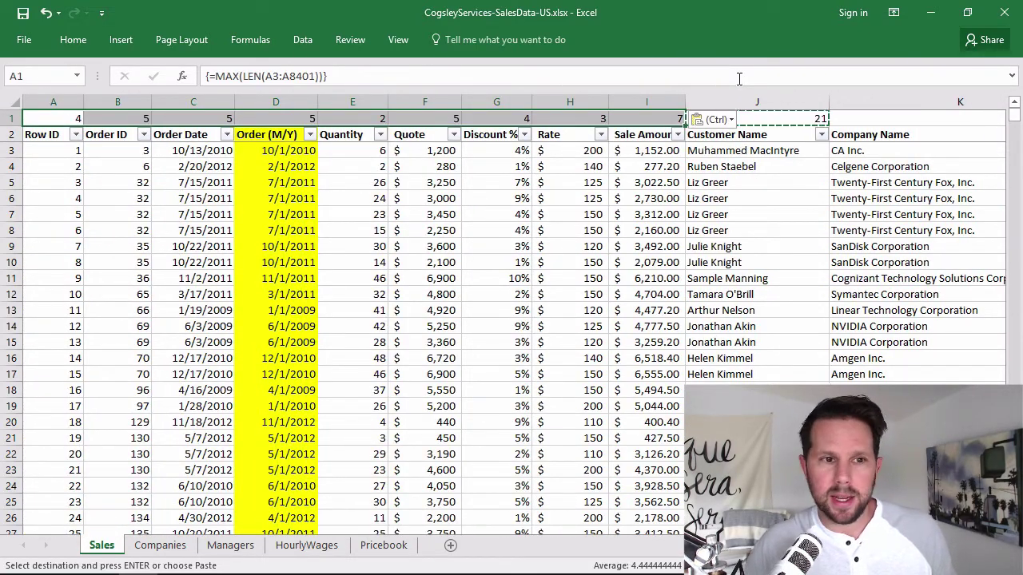
Review the maximum text lengths calculated along row 1, starting from the Row ID column.
key("Right")
key("Right")
key("Right")
key("Right")
key("Right")
key("Right")
key("Right")
key("Right")
key("Right")
key("Right")
key("Right")
key("Right")
key("Right")
key("Right")
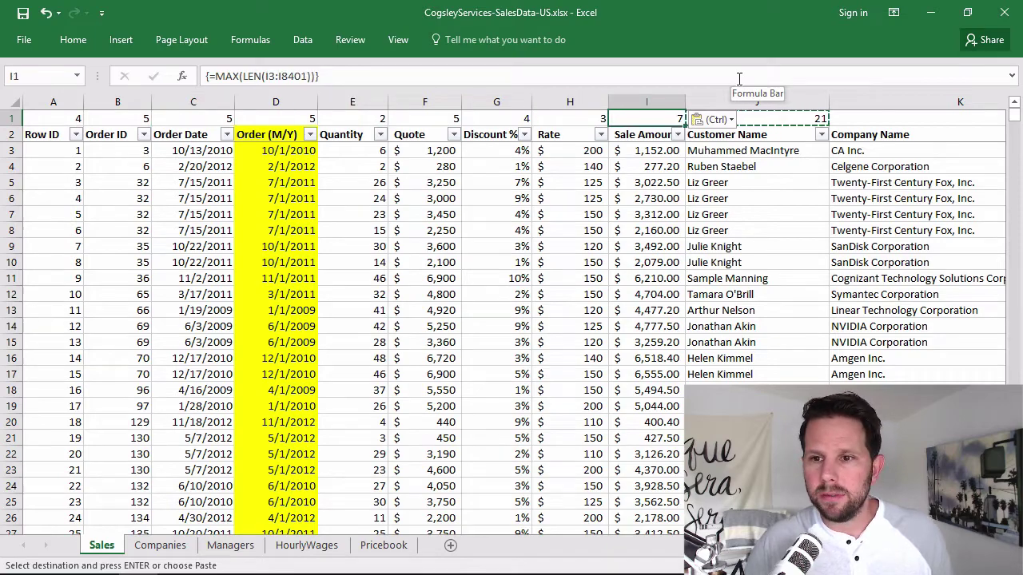
Review the maximum text lengths along row 1 from the Customer Name column through the Wage Margin column.
key("Right")
key("Right")
key("Right")
key("Right")
key("Right")
key("Right")
key("Right")
key("Right")
key("Right")
key("Right")
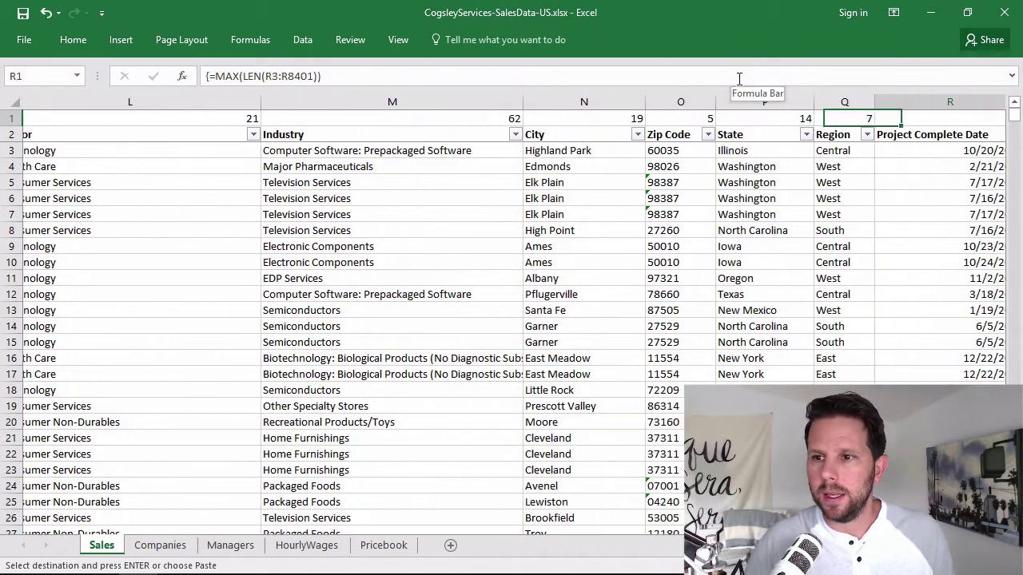
key("Right")
key("Right")
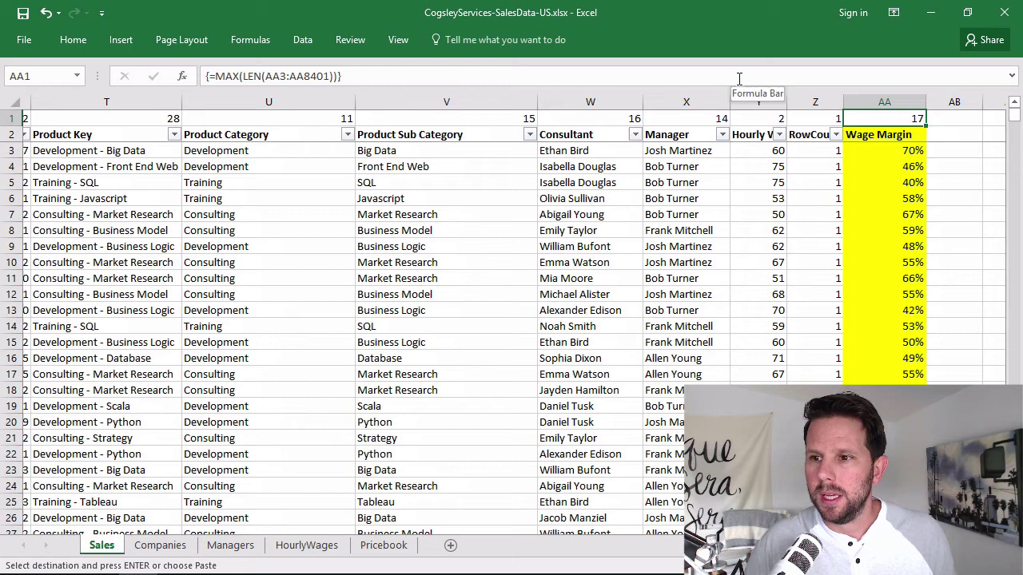
Copy the maximum lengths and column headers in A1:AA2 of the Sales sheet and add a new blank worksheet.
key("ctrl+shift+Left")
key("ctrl+v")
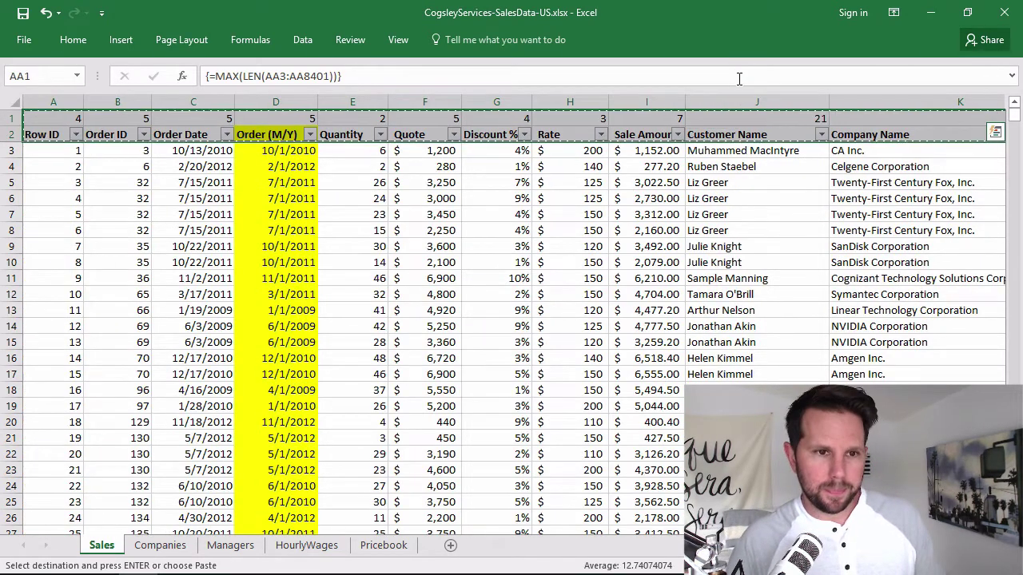
left_click(449, 545)
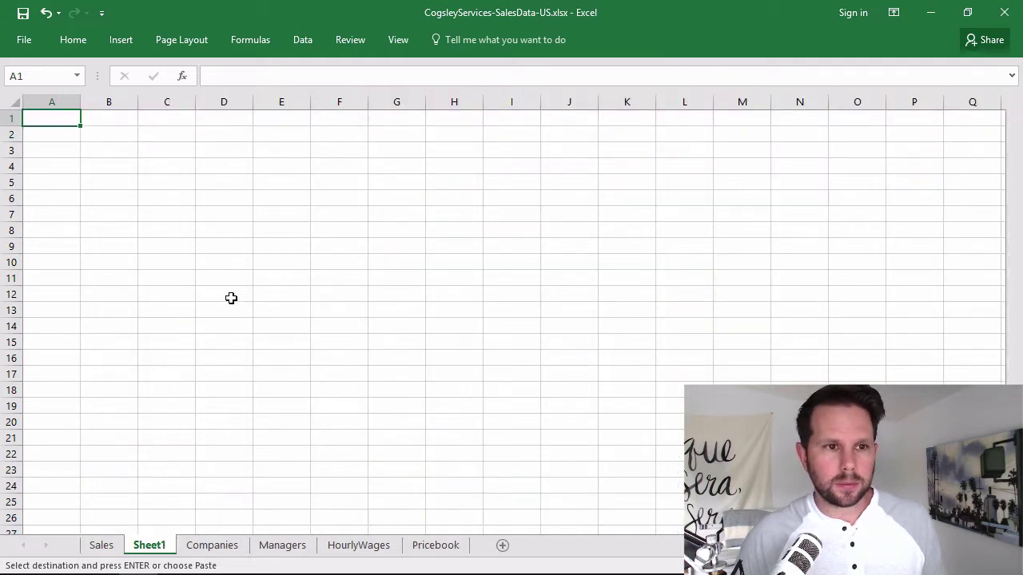
Paste the copied rows into A1 of the new sheet with Paste Special, using Values and Transpose.
left_click(70, 41)
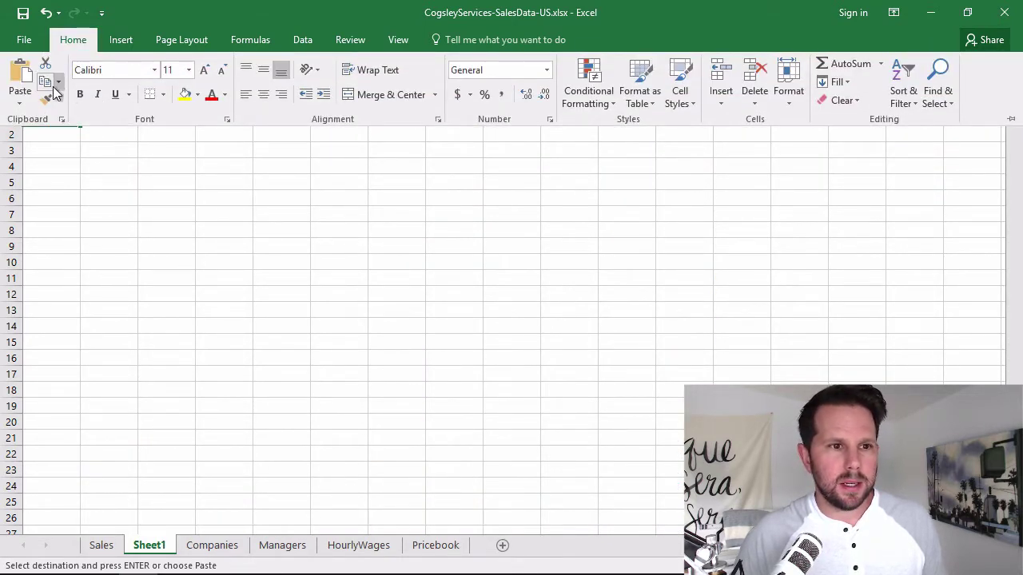
left_click(20, 103)
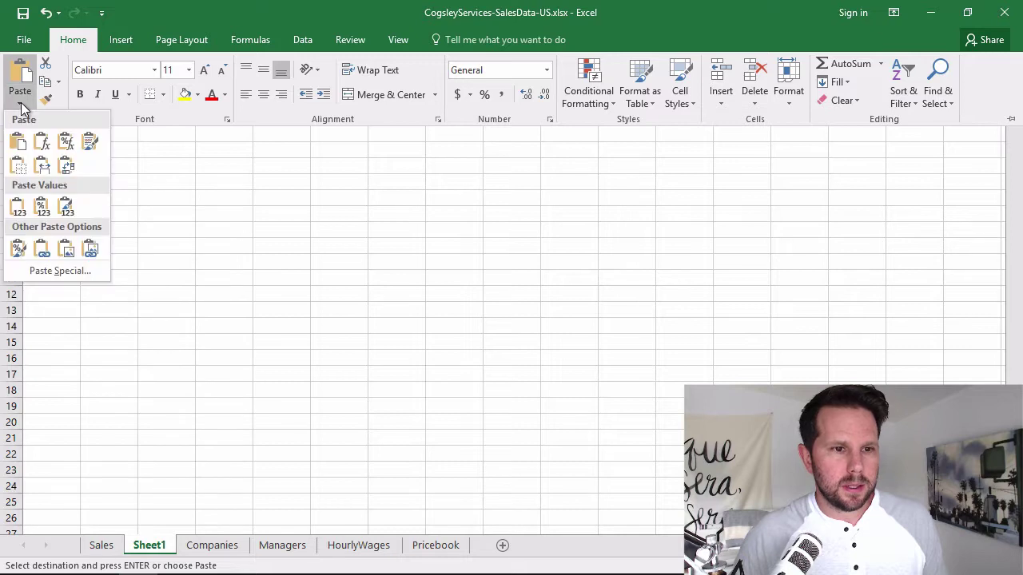
left_click(64, 270)
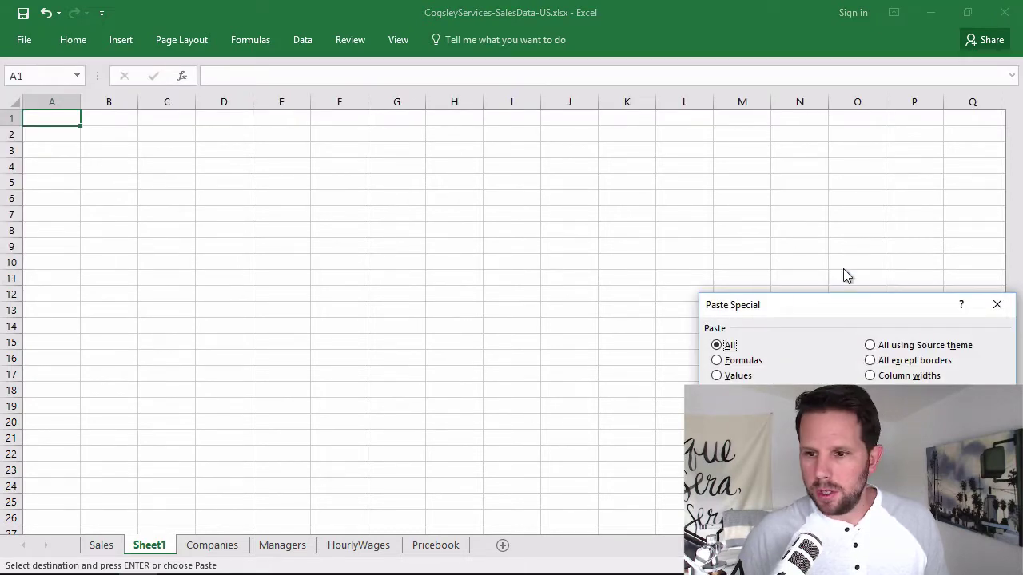
left_click_drag(839, 304, 714, 170)
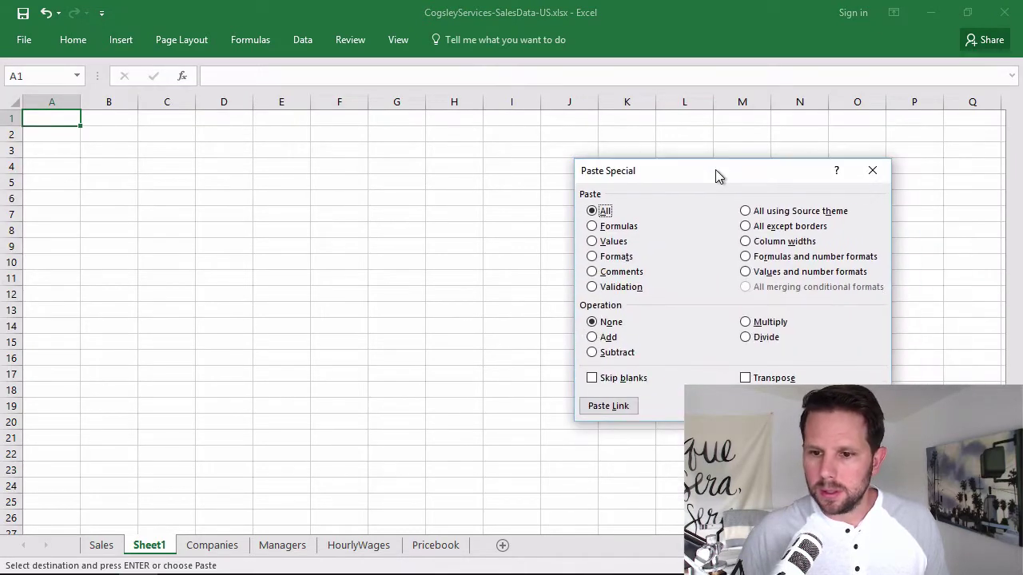
left_click(591, 241)
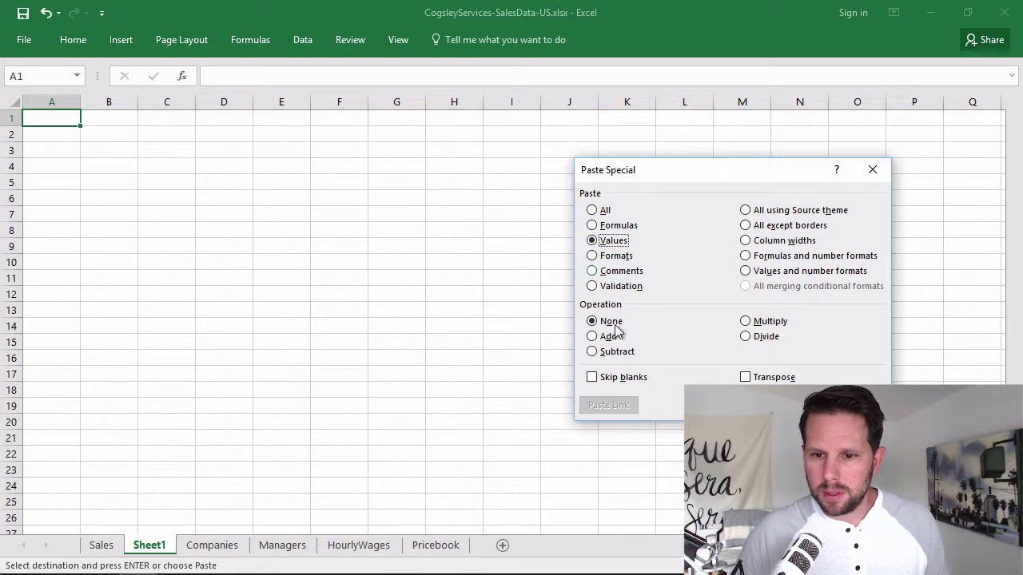
left_click(747, 377)
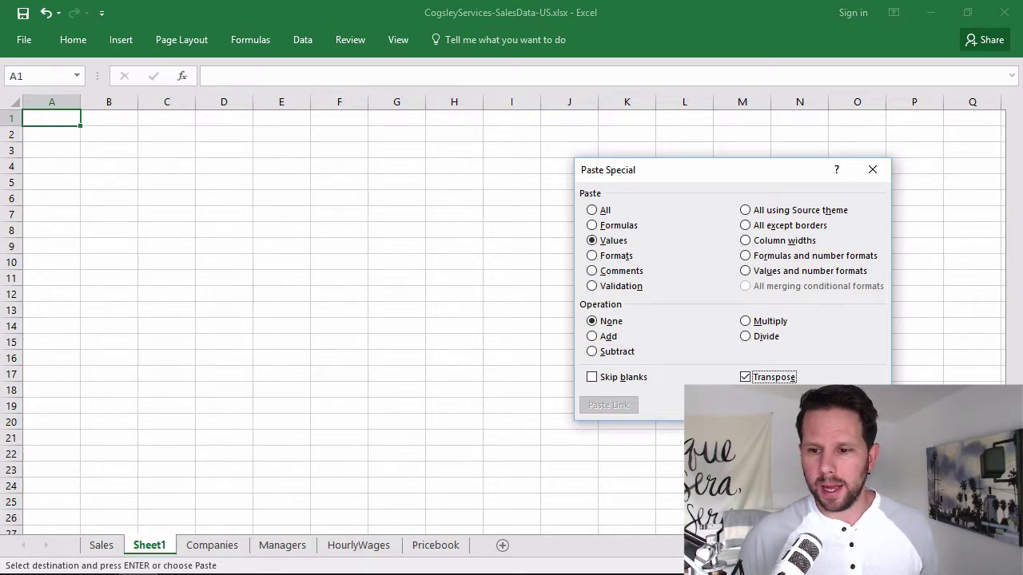
key("Return")
Move the length values from column A to column C, starting at C1, so they follow the column names.
left_click(69, 169)
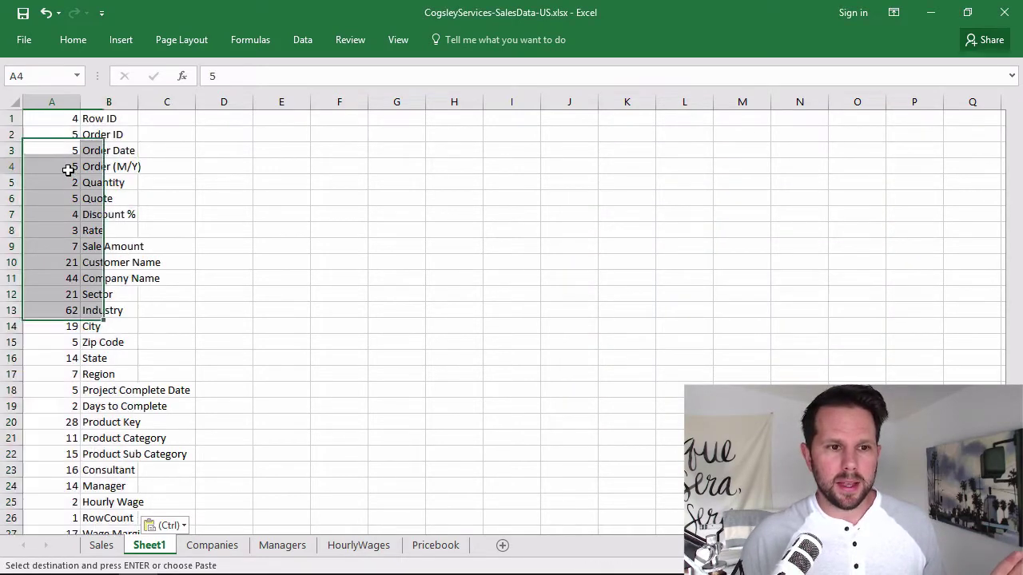
left_click(62, 121)
key("ctrl+shift+Down")
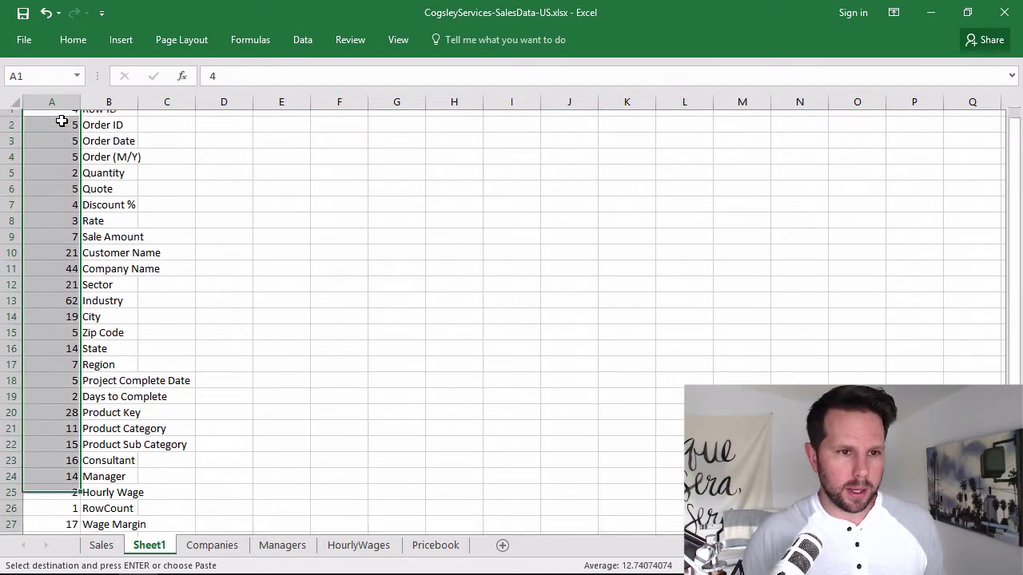
key("ctrl+c")
scroll(62, 120, "up", 1)
left_click(62, 121)
key("Right")
key("Right")
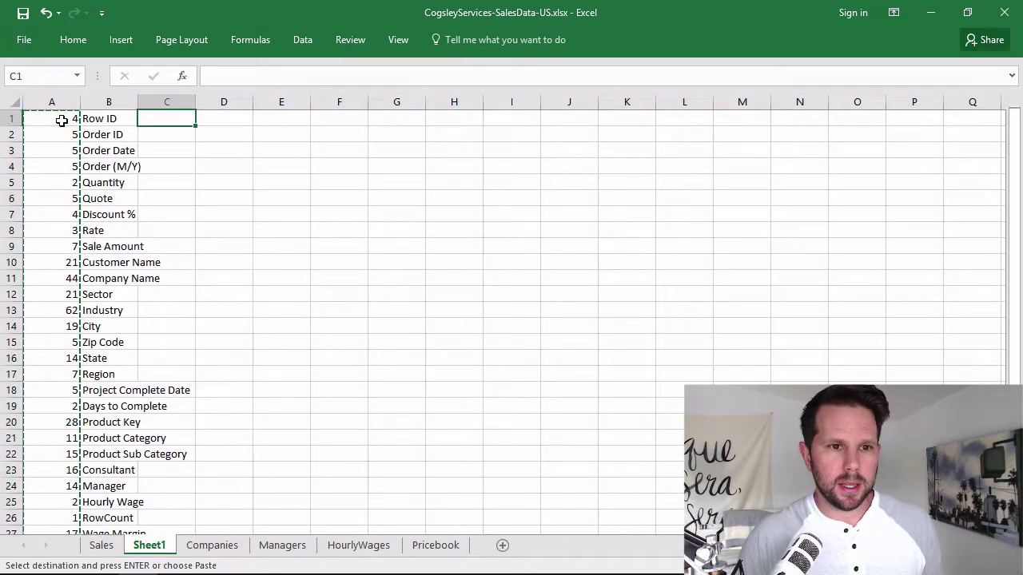
key("Return")
Enter the formula ="[" in D1 to start the bracketed column name.
key("Right")
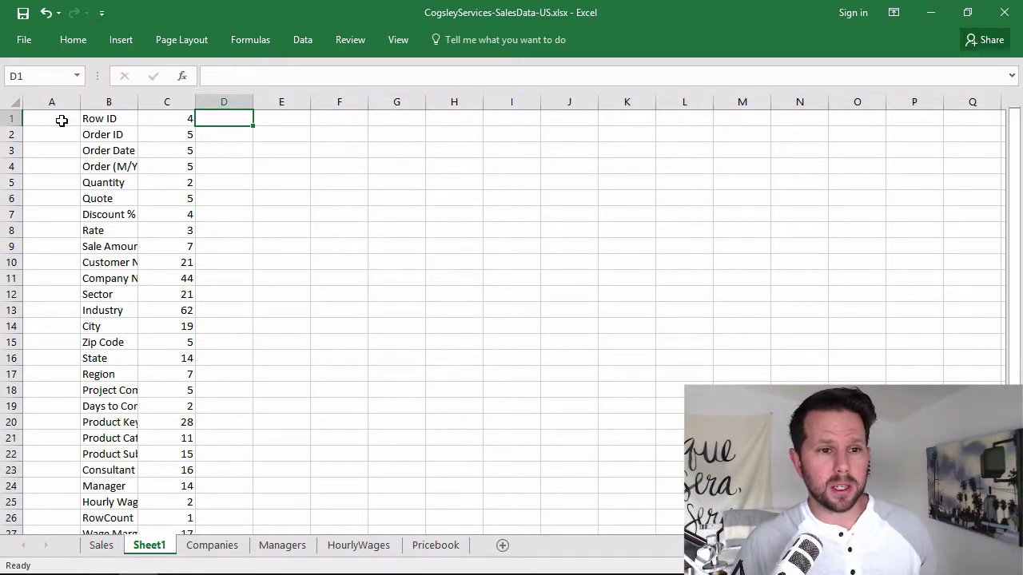
type("=")
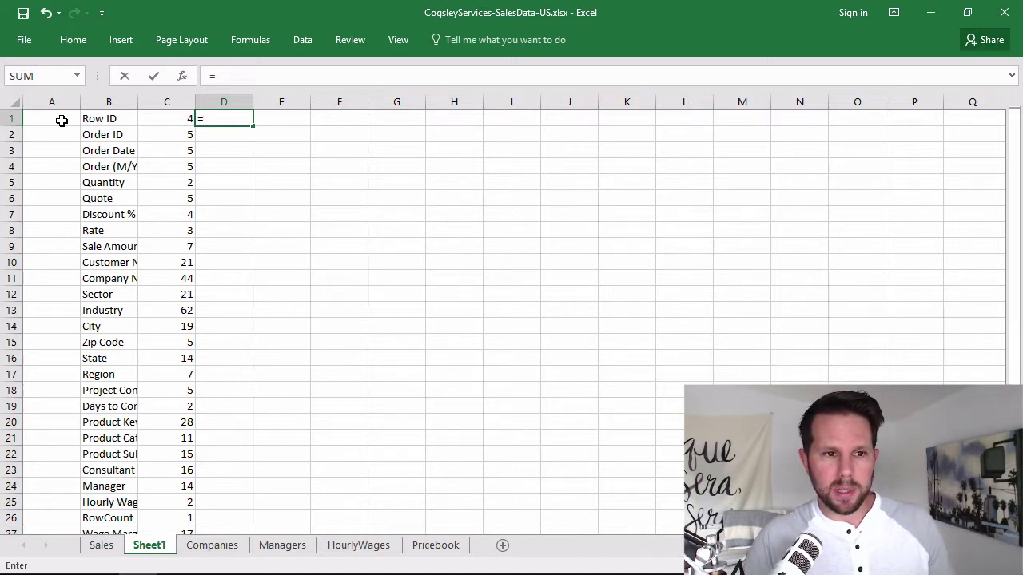
type("\"")
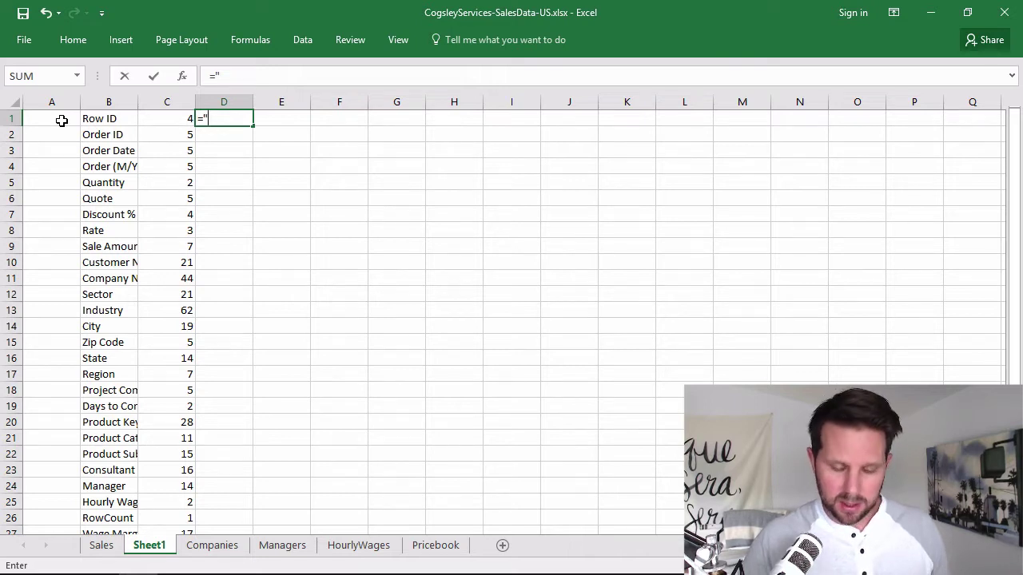
type("[")
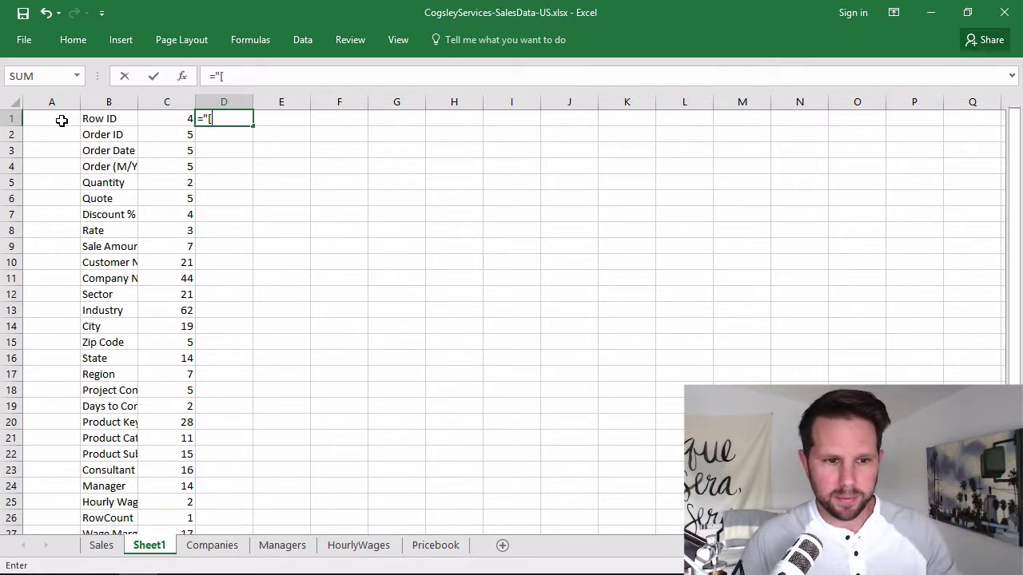
type("\"")
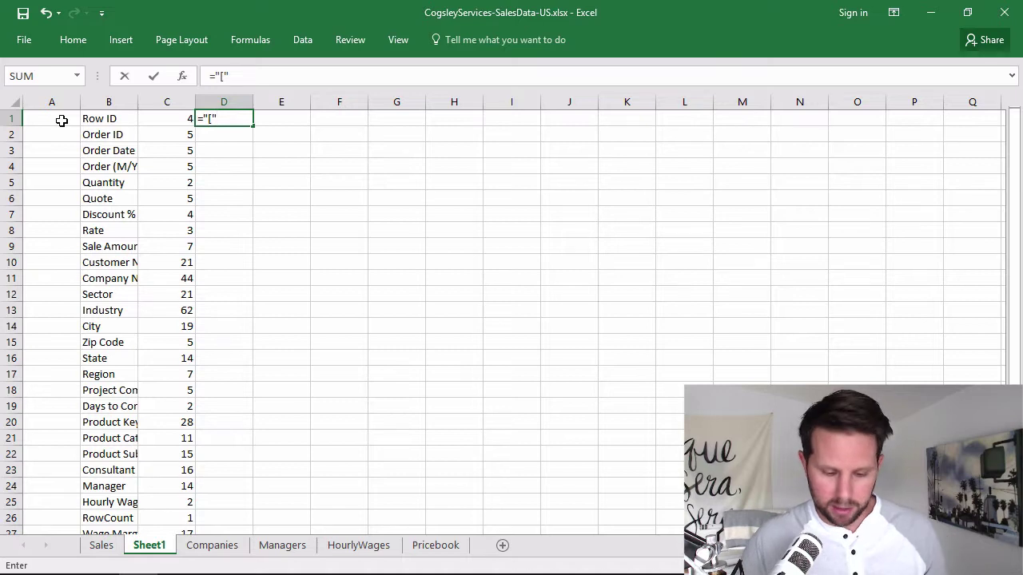
key("Return")
key("Up")
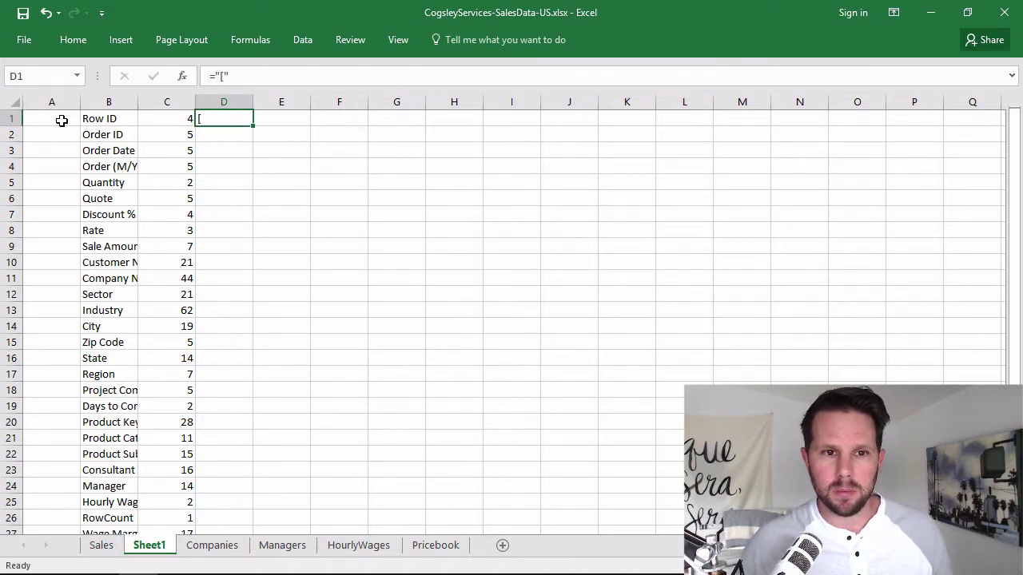
Extend the formula in D1 with the Row ID name cell so it reads ="["&B1.
left_click(298, 75)
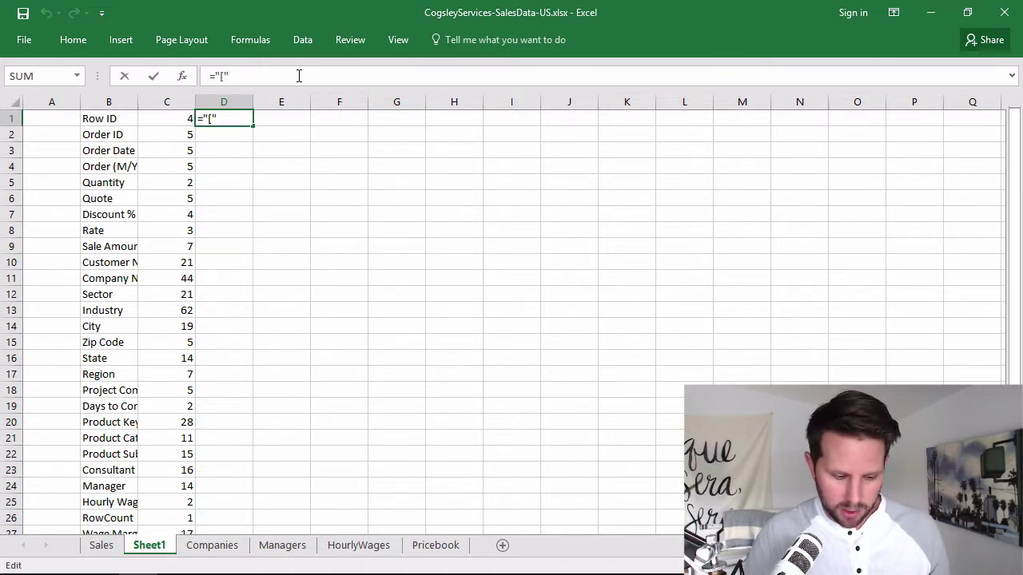
type("&")
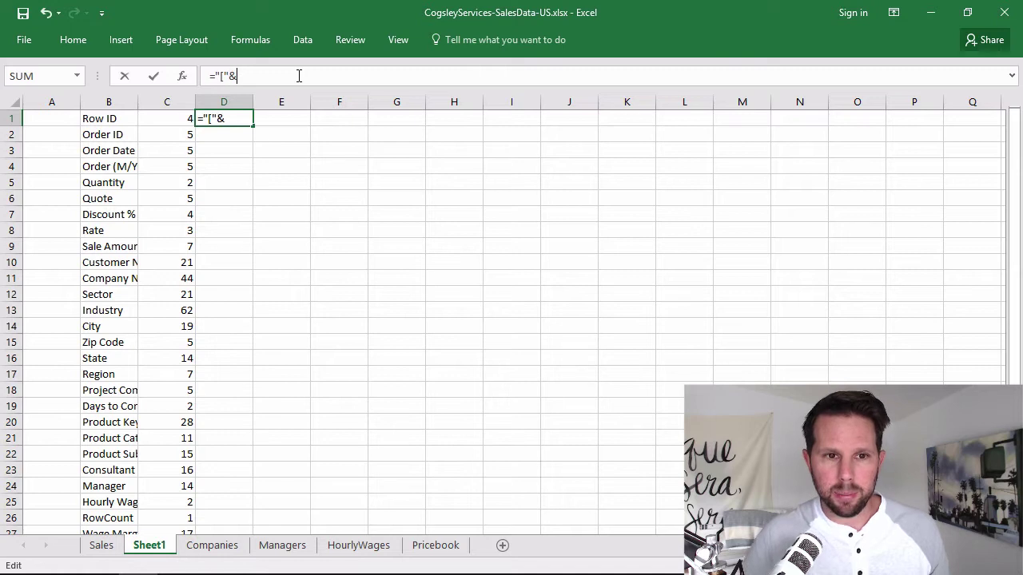
left_click(99, 122)
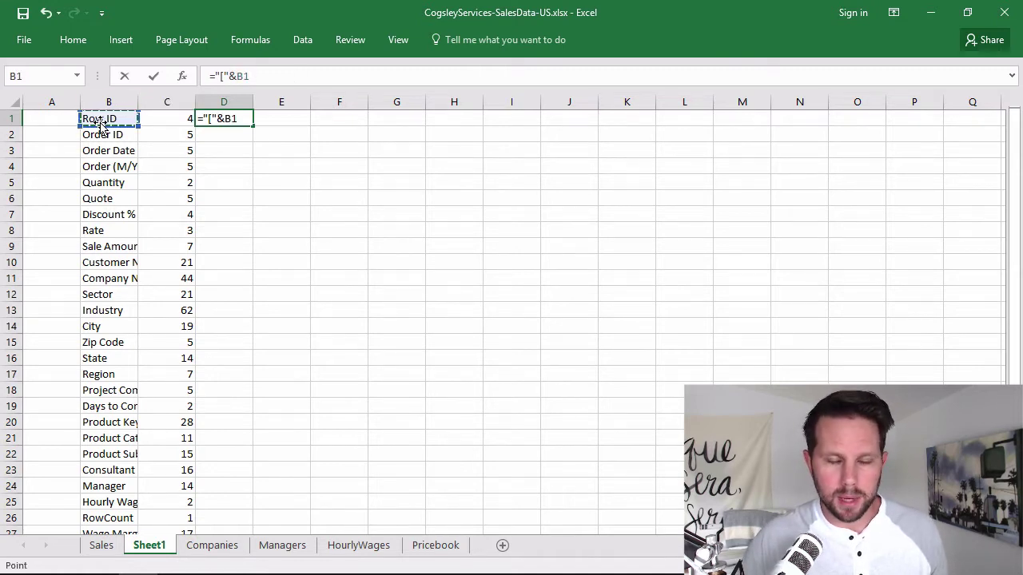
key("Return")
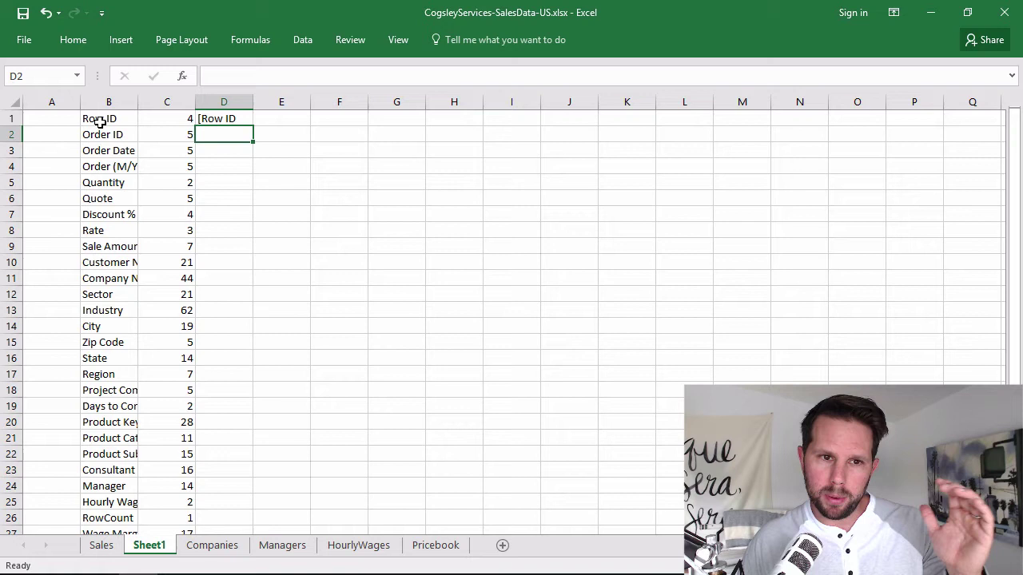
key("Up")
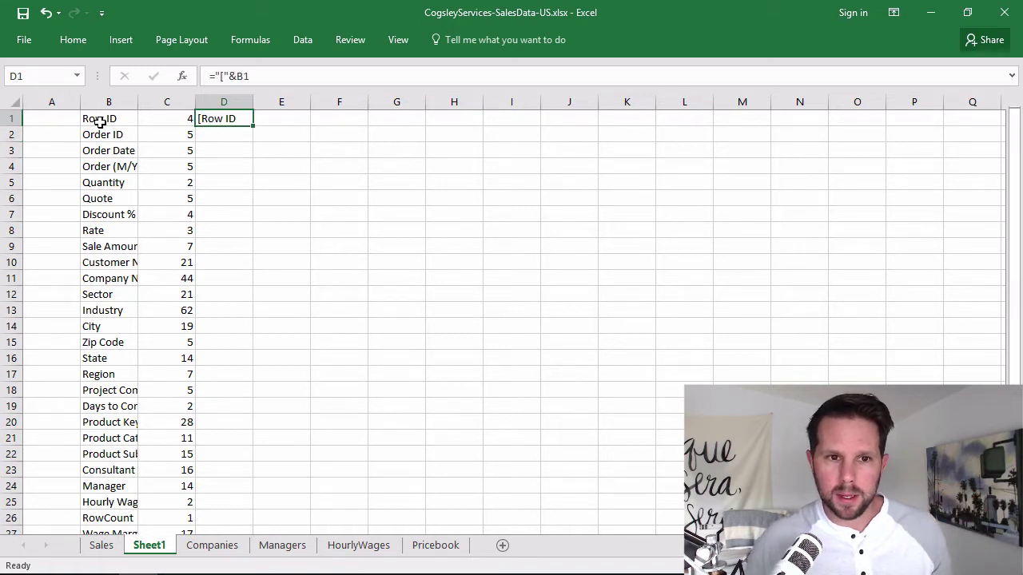
Add the closing bracket to the D1 formula so it reads ="["&B1&"]".
left_click(301, 77)
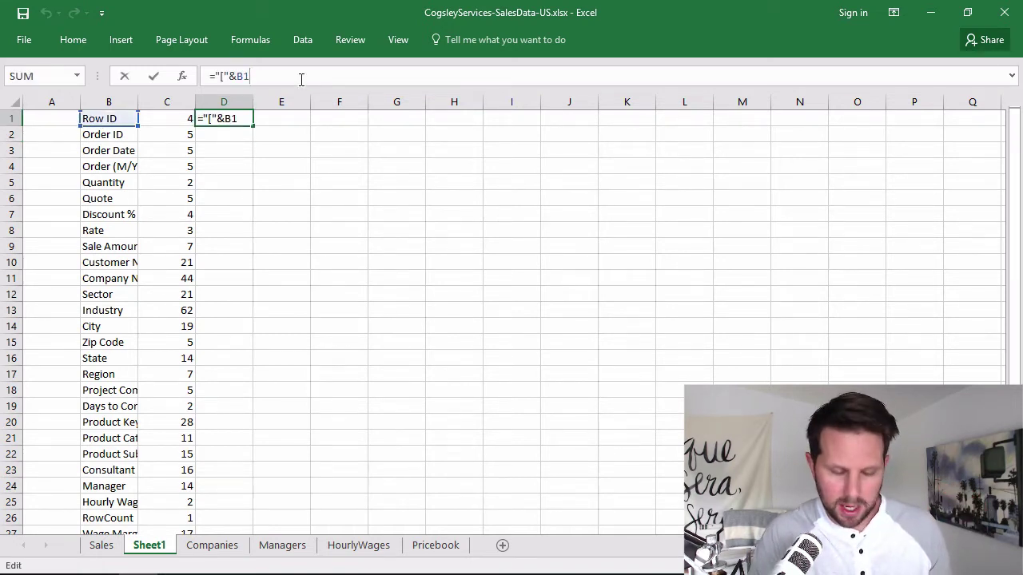
type("&\"]\"")
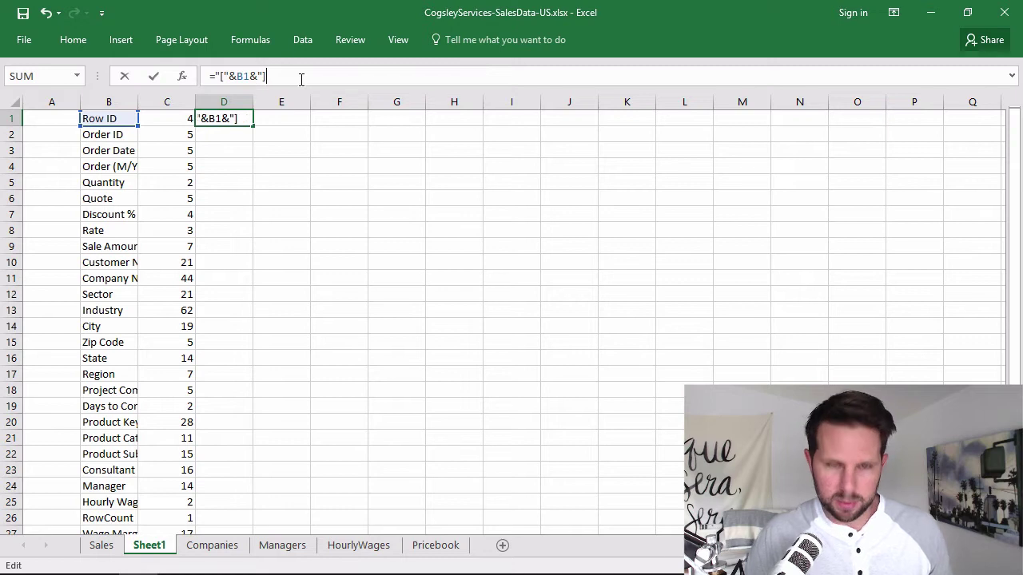
key("Return")
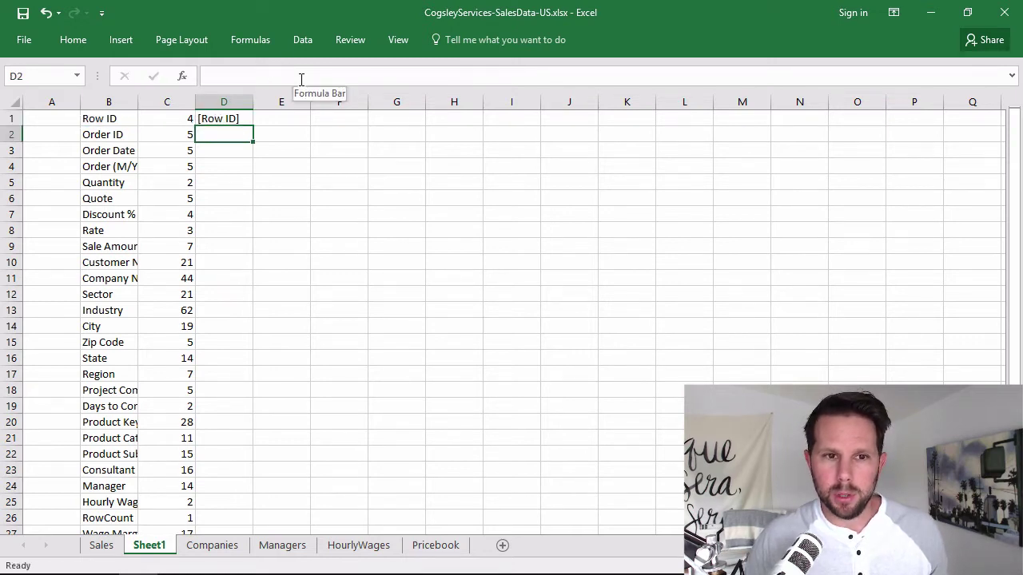
key("Up")
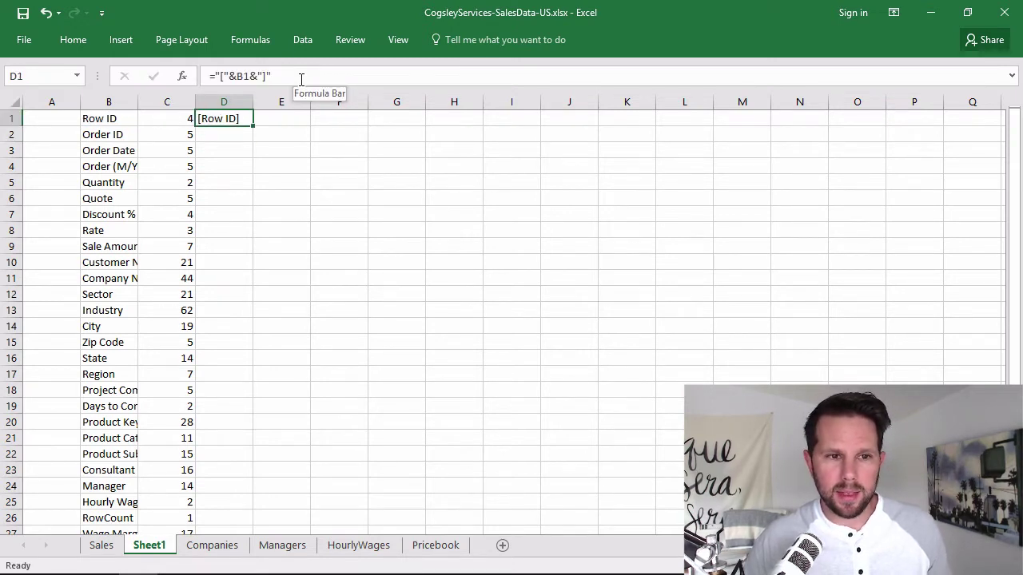
Fill the D1 formula down to D27 and check the bracketed names through Wage Margin.
double_click(254, 125)
left_click(230, 150)
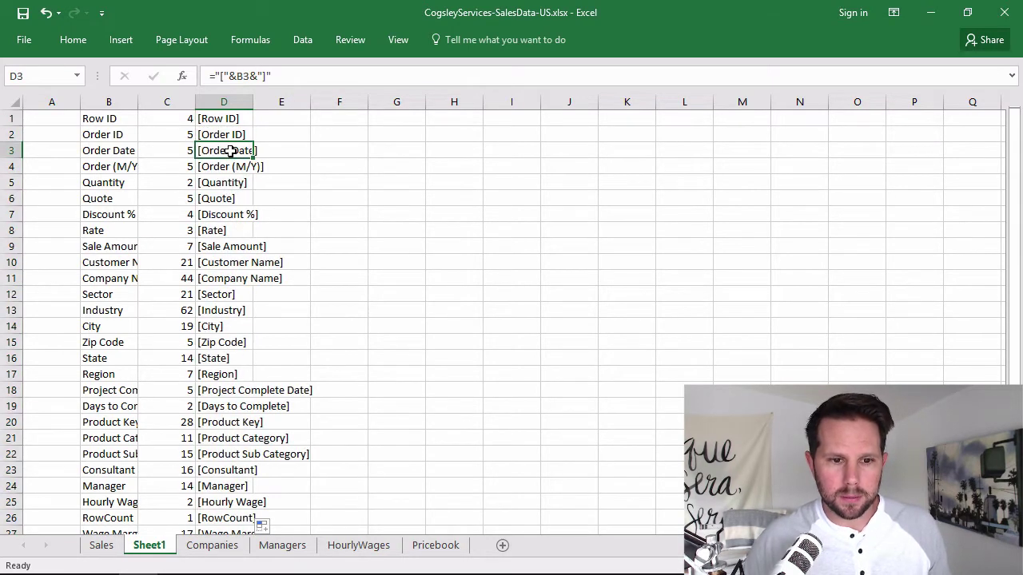
key("ctrl+Down")
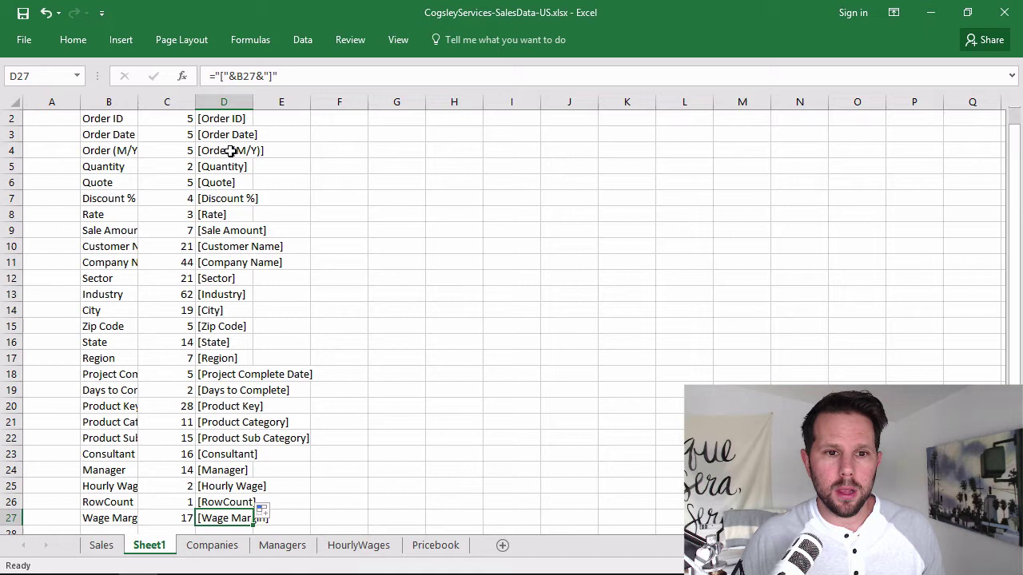
key("ctrl+Up")
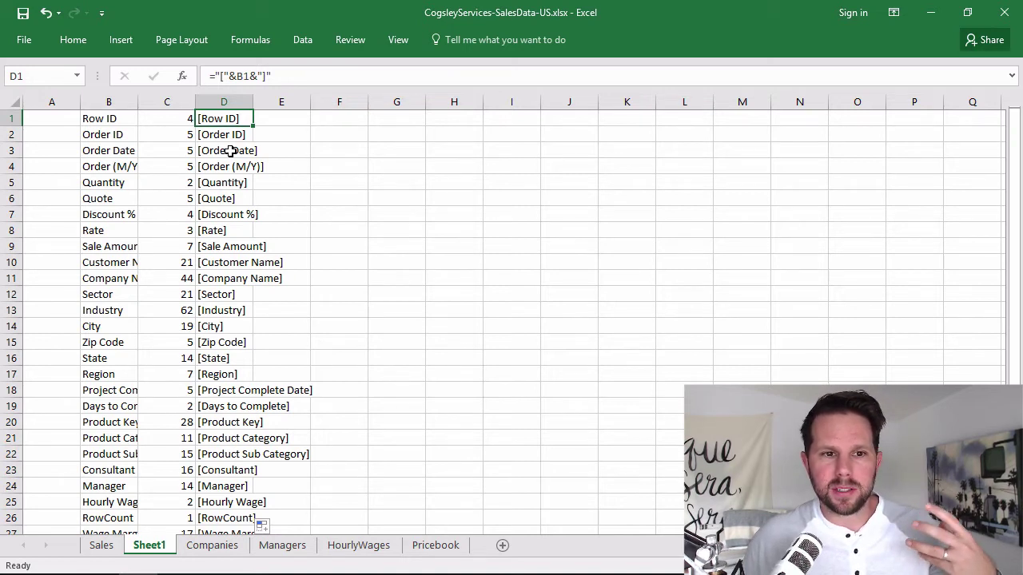
Extend the D1 formula with the varchar type and an opening parenthesis so it reads ="["&B1&"] varchar(".
left_click(309, 77)
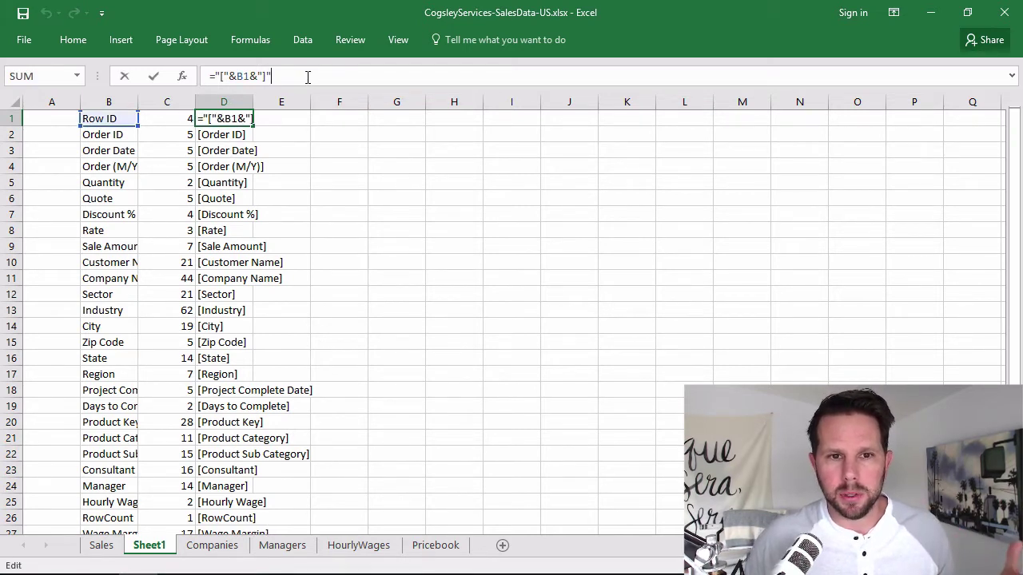
type("varchar")
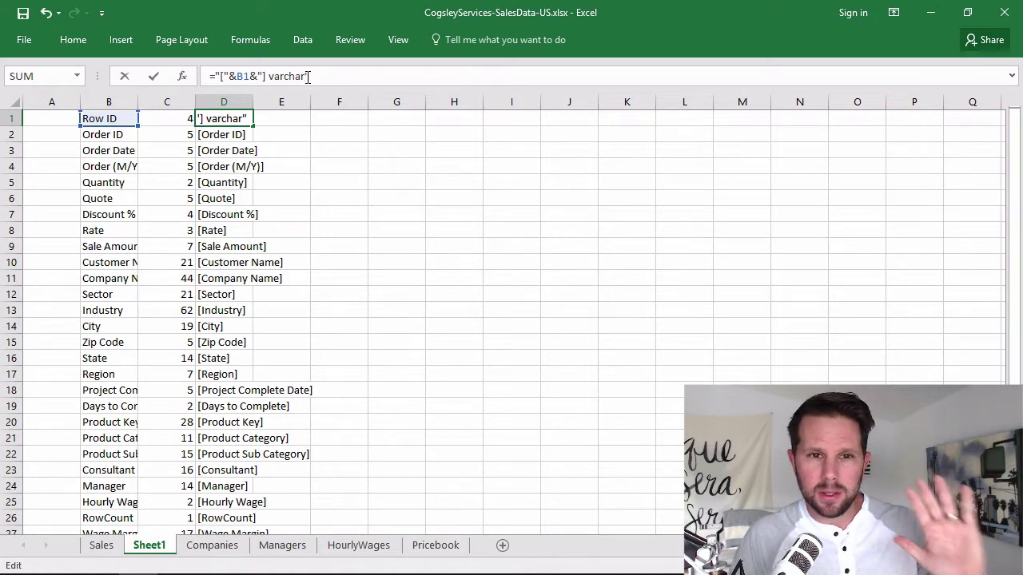
type("(")
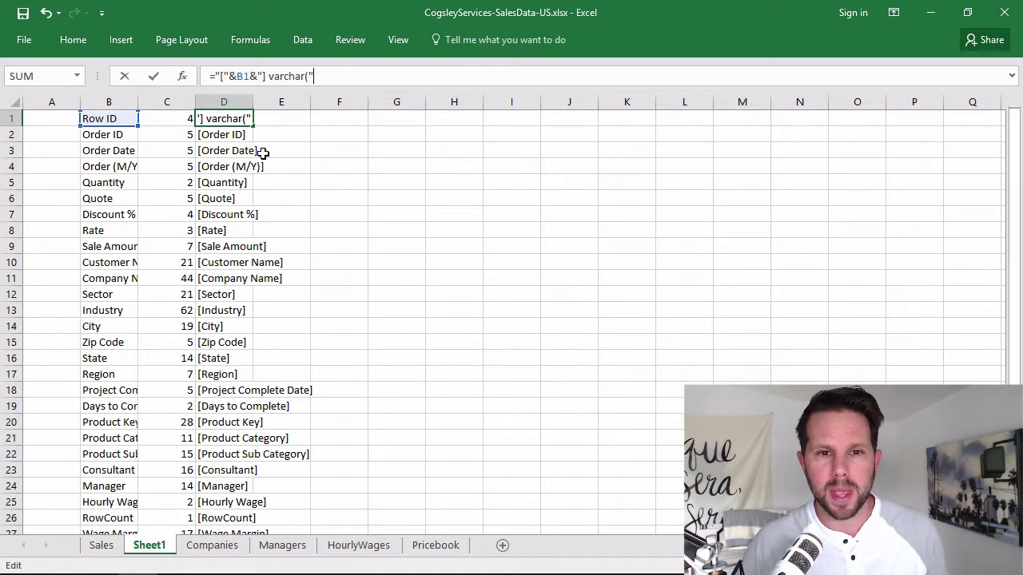
key("Return")
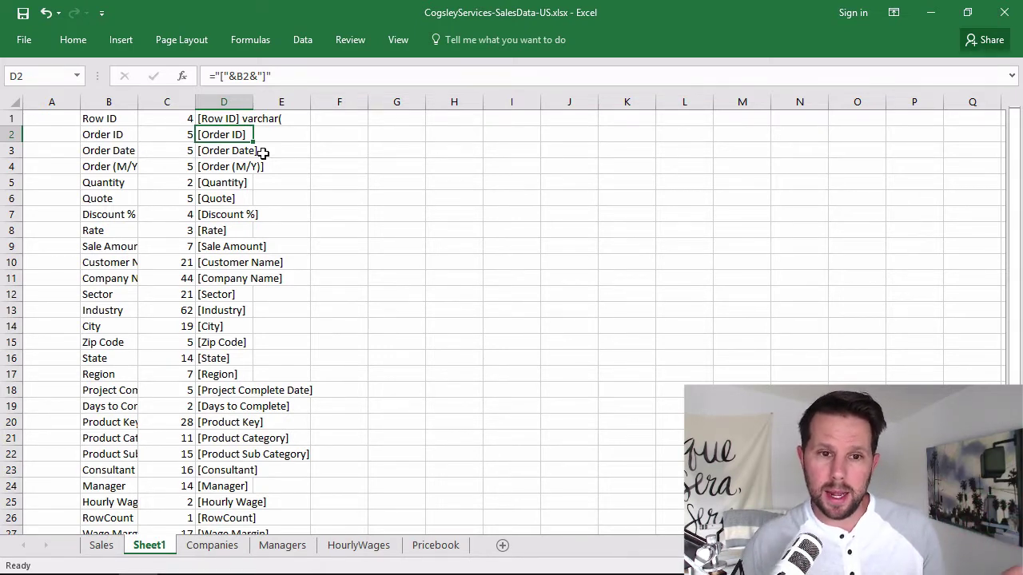
Complete the D1 formula with the character length from C1, a closing parenthesis and a comma so it reads ="["&B1&"] varchar("&C1&"),".
key("Up")
left_click(385, 75)
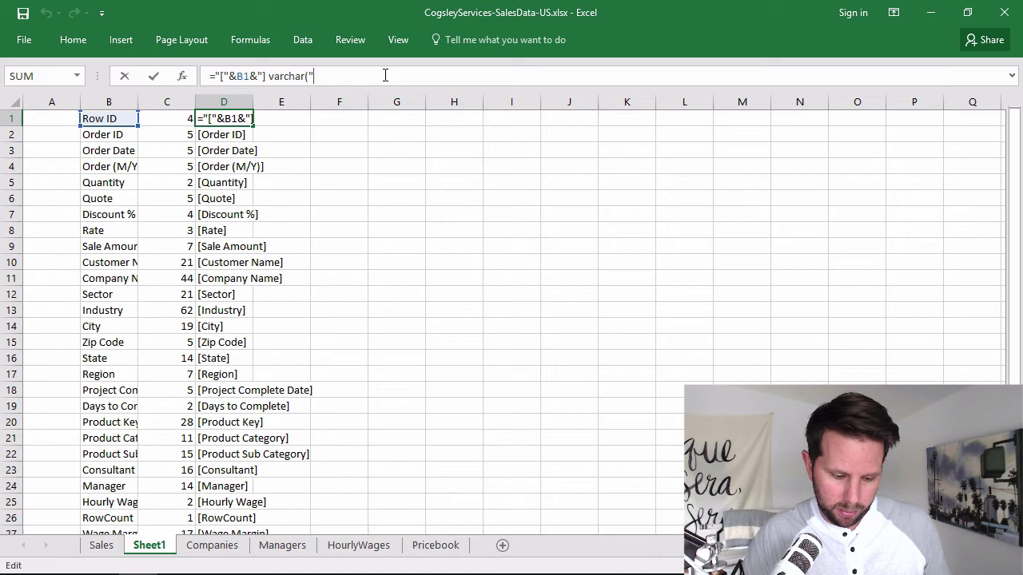
type("&")
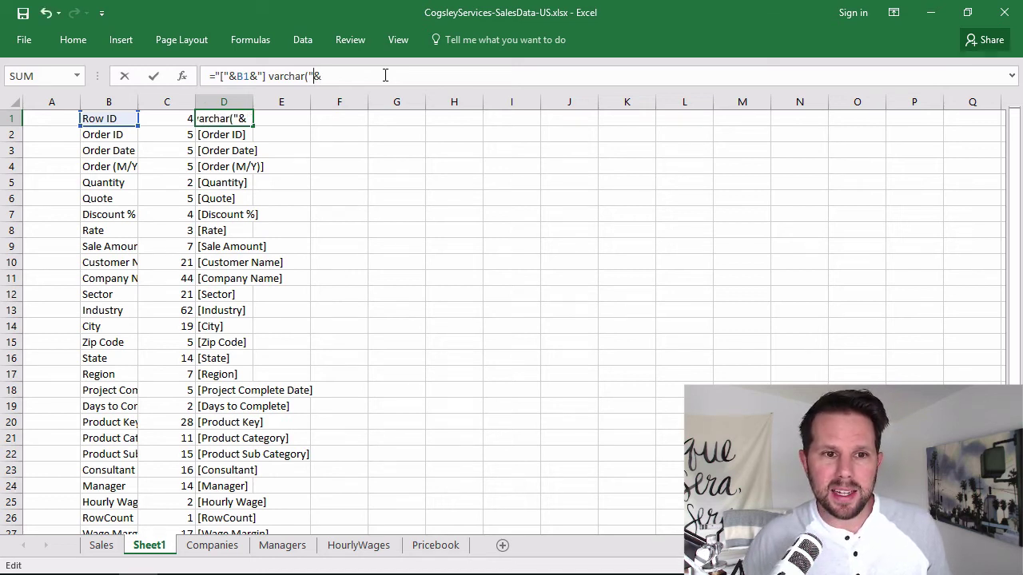
left_click(169, 118)
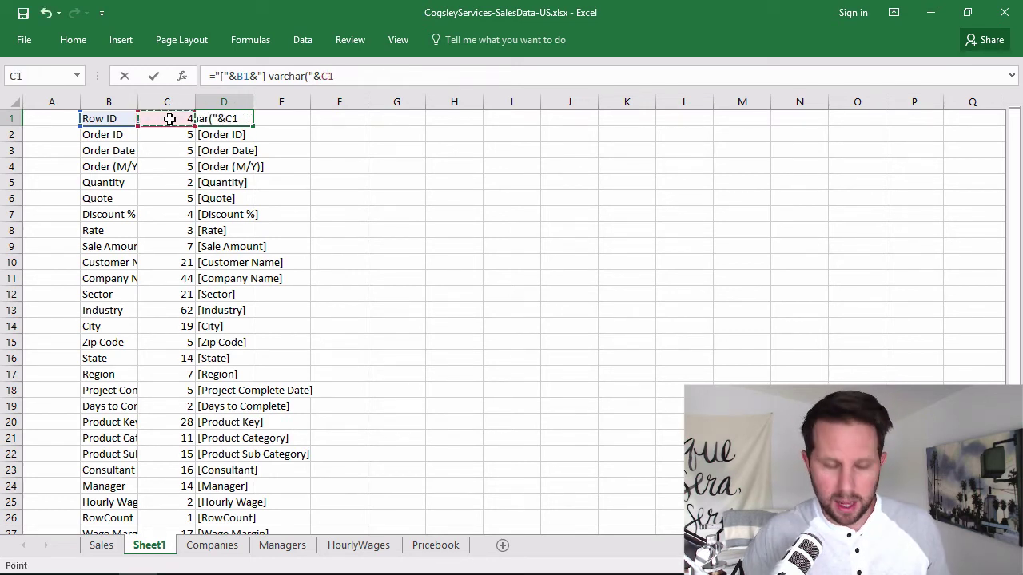
type("&\"")
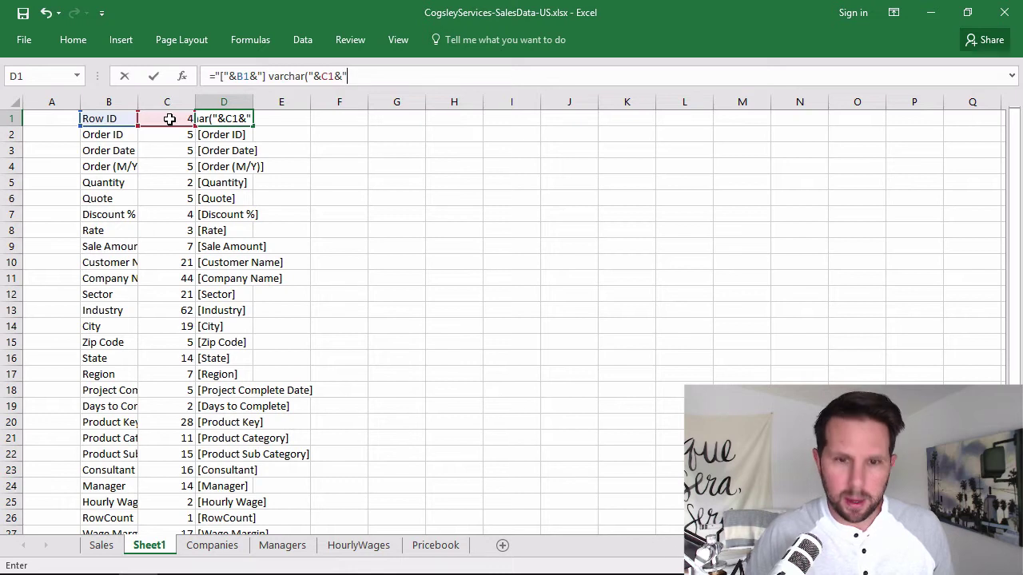
type(")")
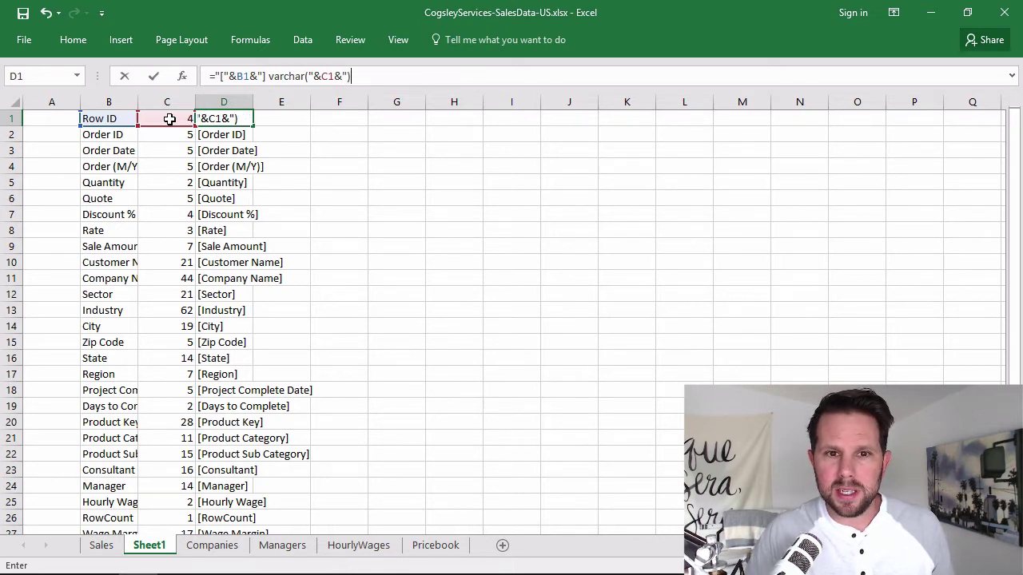
type(",\"")
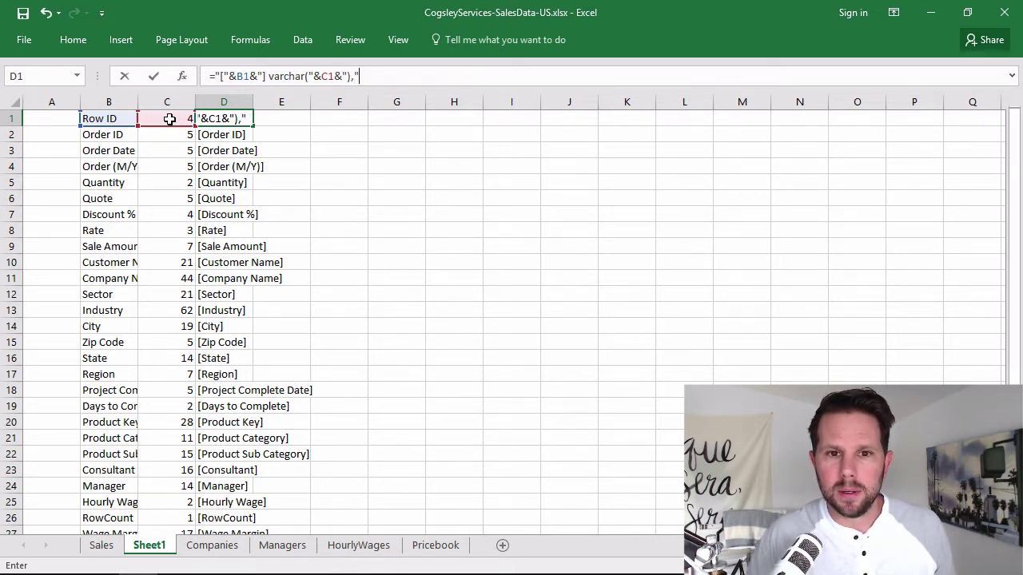
key("Return")
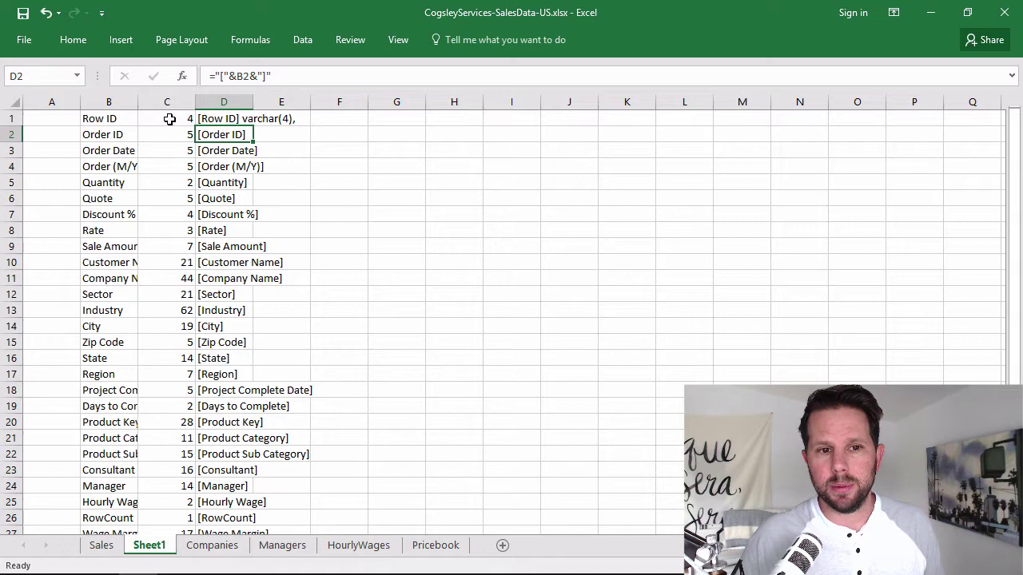
Fill the completed D1 formula down through the Wage Margin row and copy the filled column definitions.
key("Up")
double_click(253, 126)
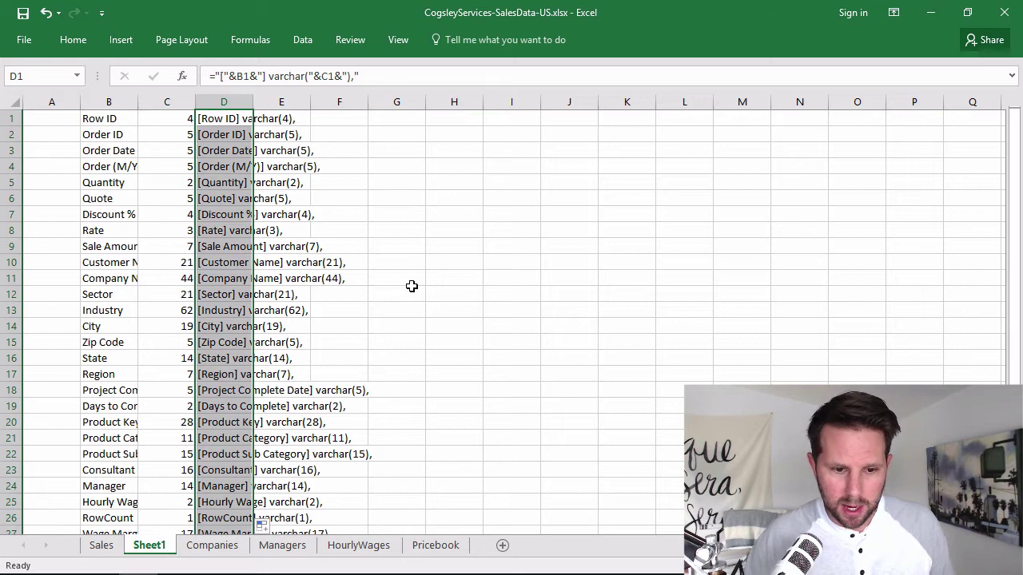
key("ctrl+c")
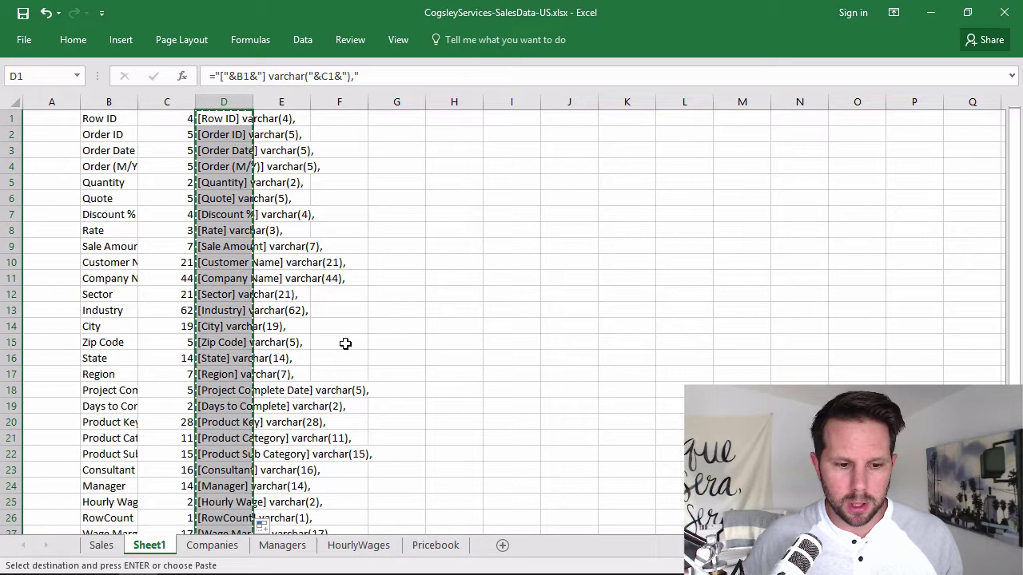
Review the maximum-length formulas above the Sales sheet's headers and return to the varchar definitions in Sheet1.
left_click(101, 545)
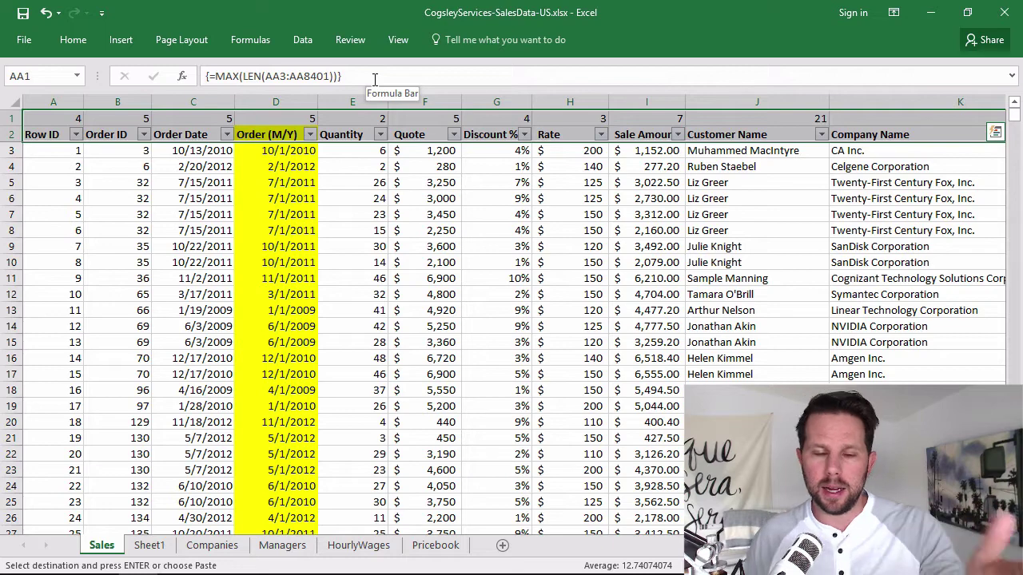
left_click(148, 545)
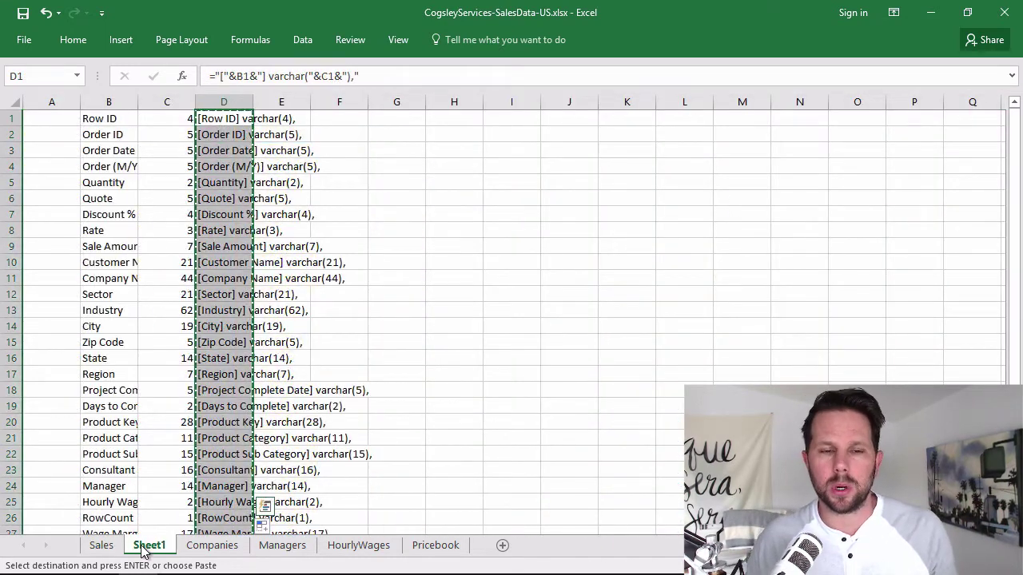